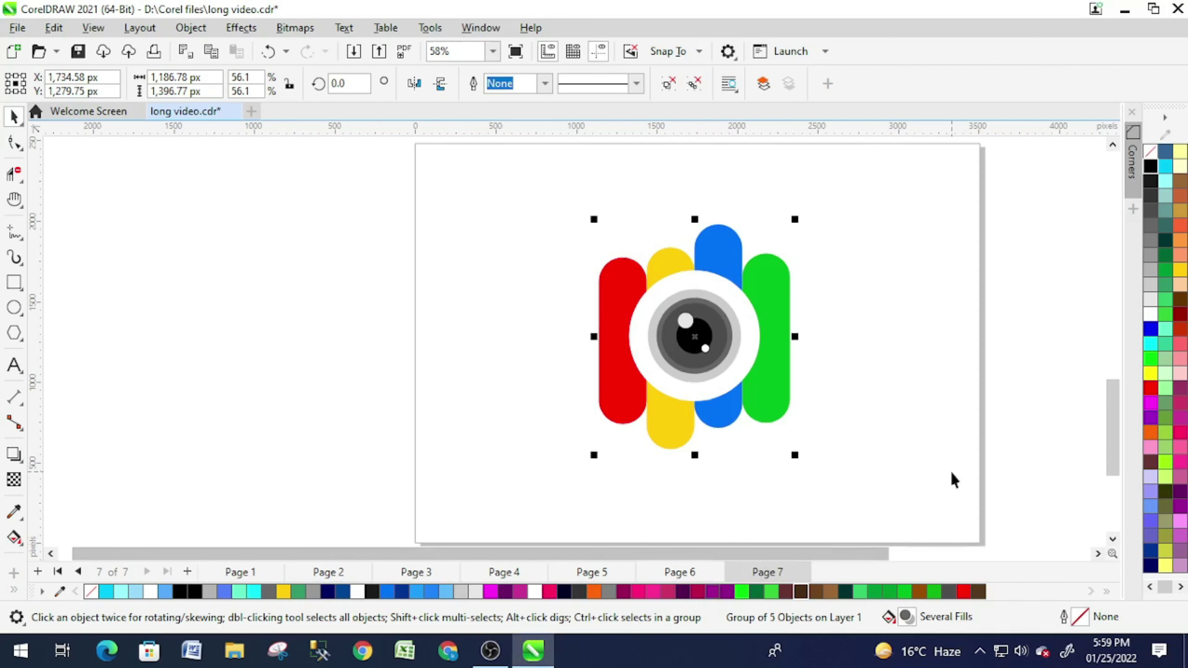
# Marquee-select the whole camera logo group and delete it from page 7.
pyautogui.click(942, 448)
pyautogui.moveTo(941, 449); pyautogui.dragTo(905, 448)
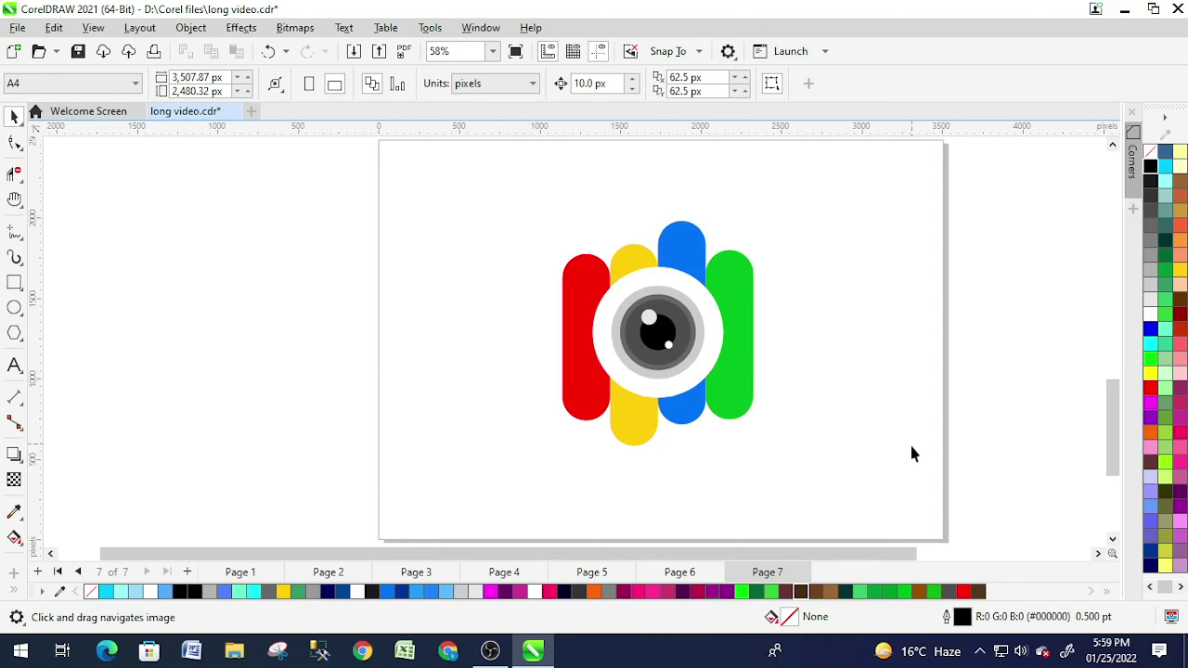
pyautogui.moveTo(925, 515); pyautogui.dragTo(439, 193)
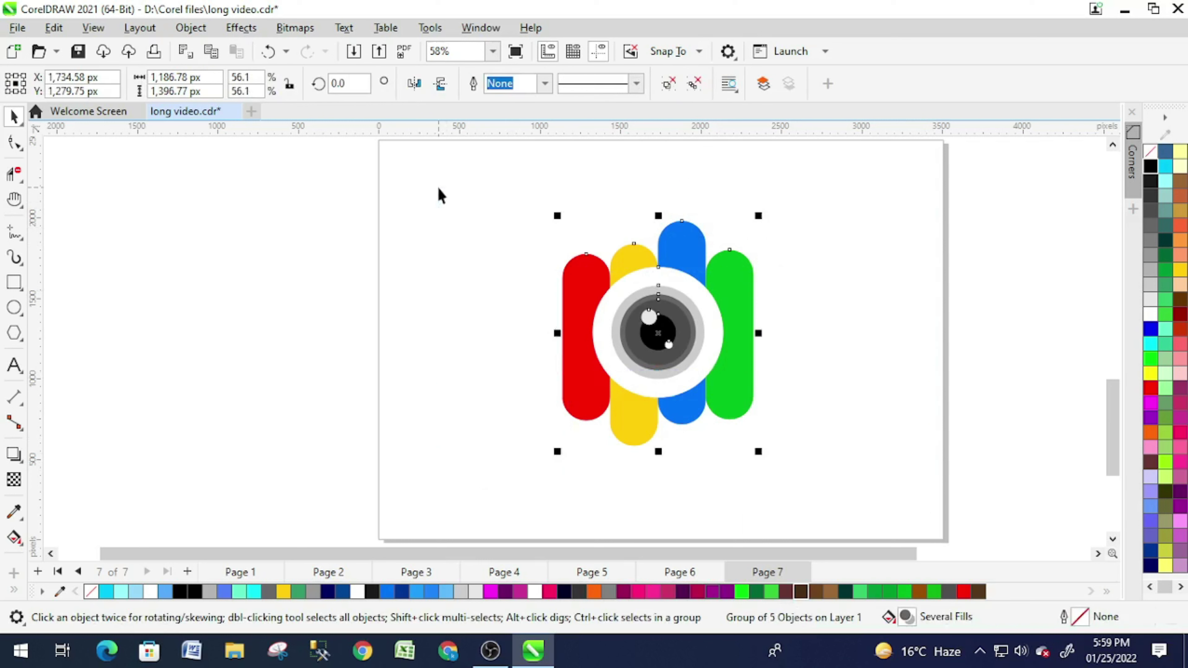
pyautogui.press('Delete')
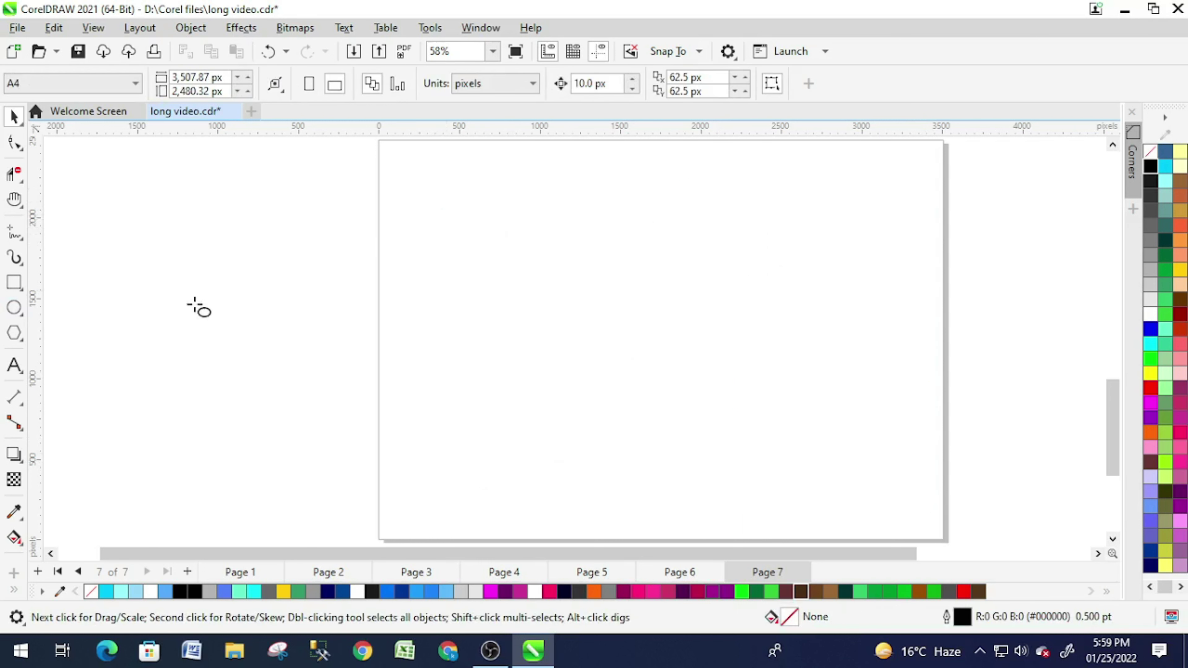
pyautogui.press('F7')
# Draw a large circle near page centre and add four smaller concentric copies, down to about 459 px.
pyautogui.moveTo(510, 249)
pyautogui.mouseDown()
pyautogui.moveTo(737, 459)
pyautogui.moveTo(782, 521)
pyautogui.mouseUp()
pyautogui.click(13, 117)
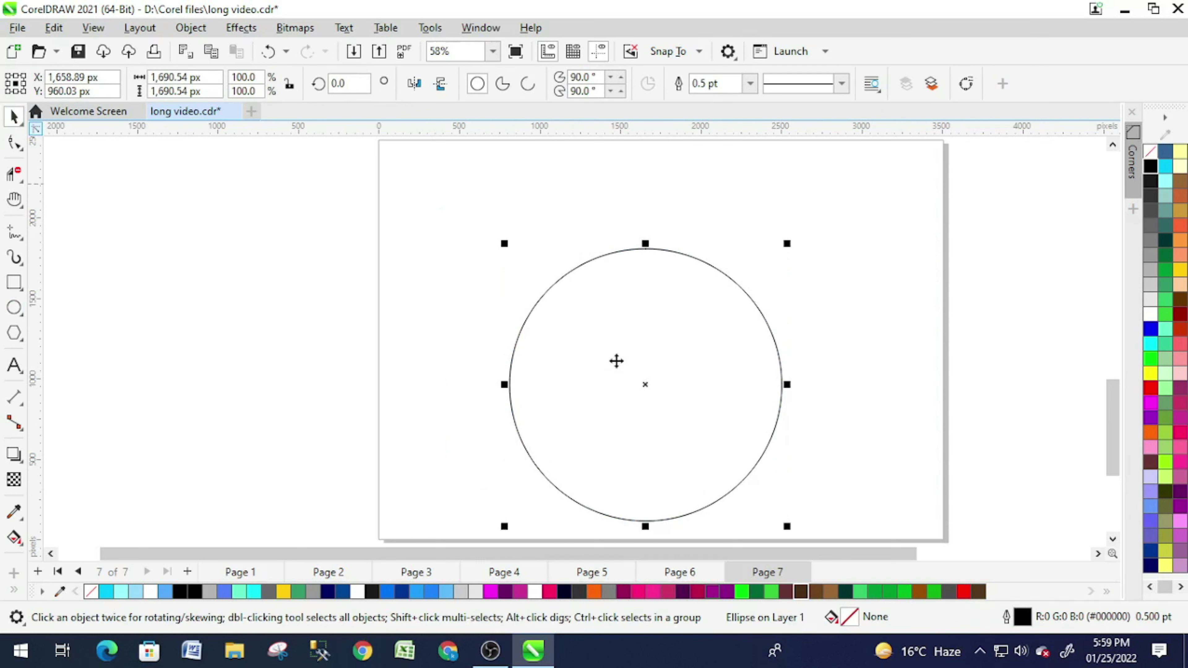
pyautogui.moveTo(645, 385); pyautogui.dragTo(650, 349)
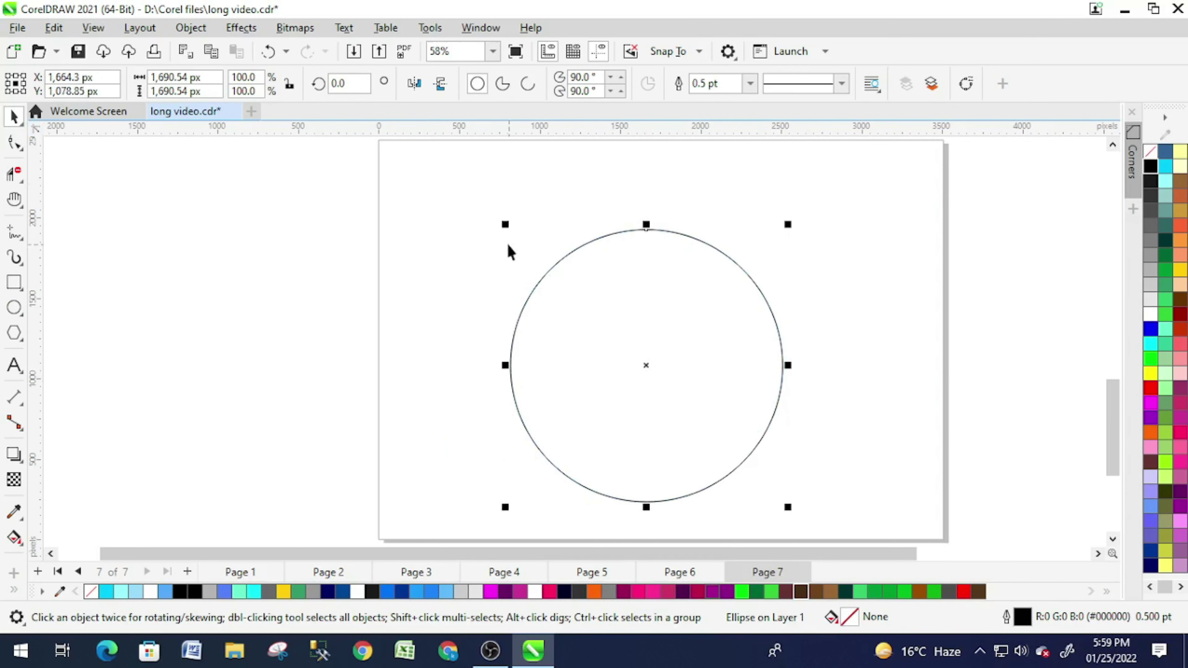
pyautogui.moveTo(509, 226); pyautogui.dragTo(566, 286)
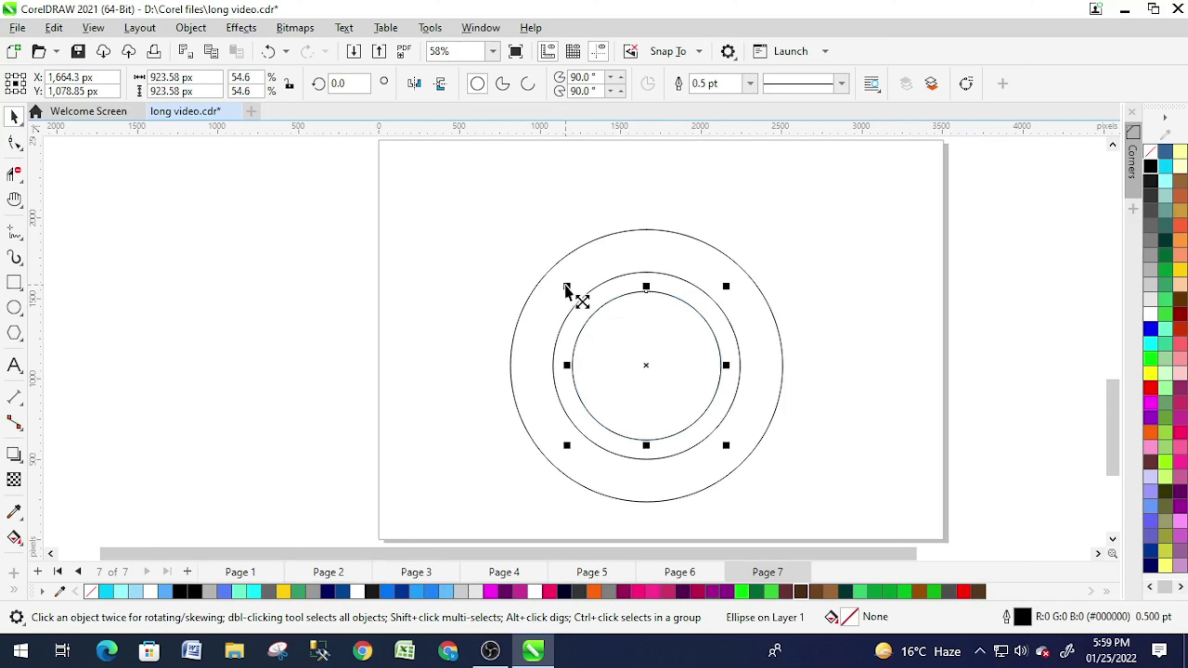
pyautogui.moveTo(565, 287); pyautogui.dragTo(575, 294)
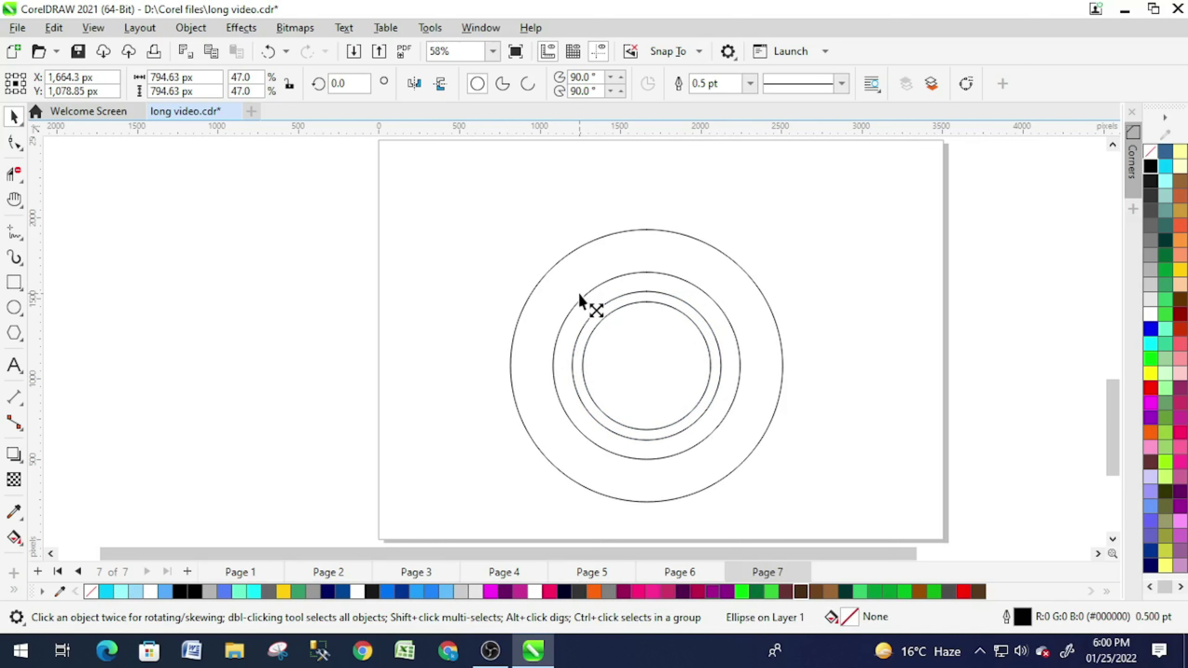
pyautogui.moveTo(579, 298); pyautogui.dragTo(606, 320)
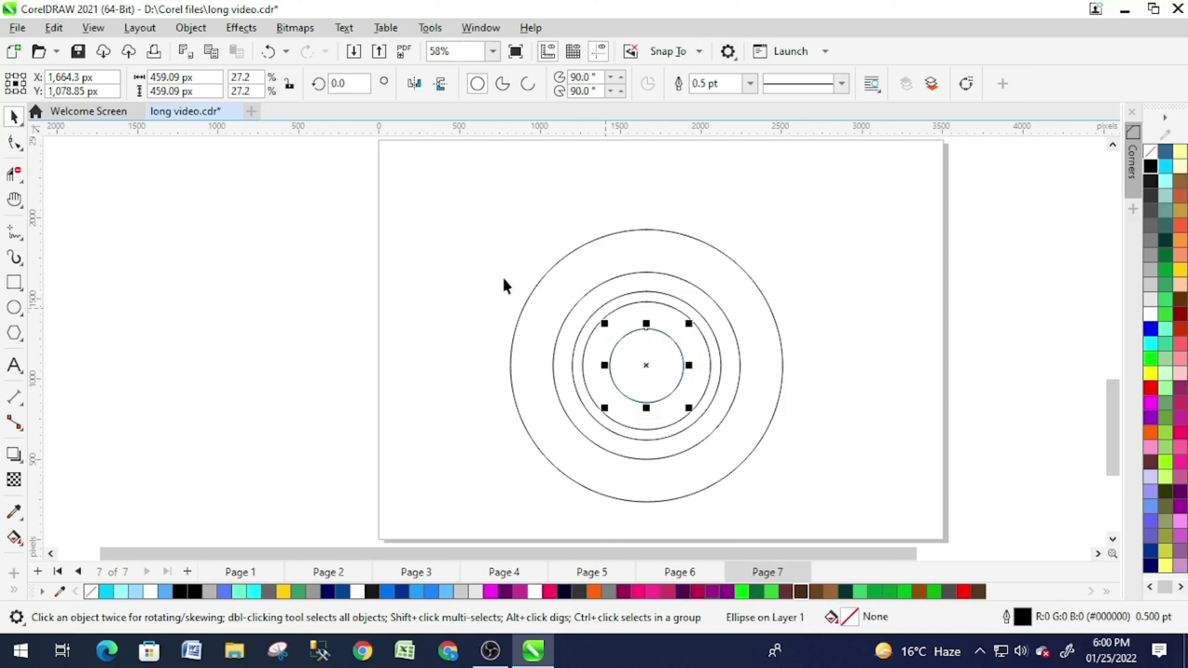
# Fill the second-largest circle light grey.
pyautogui.click(449, 261)
pyautogui.click(741, 268)
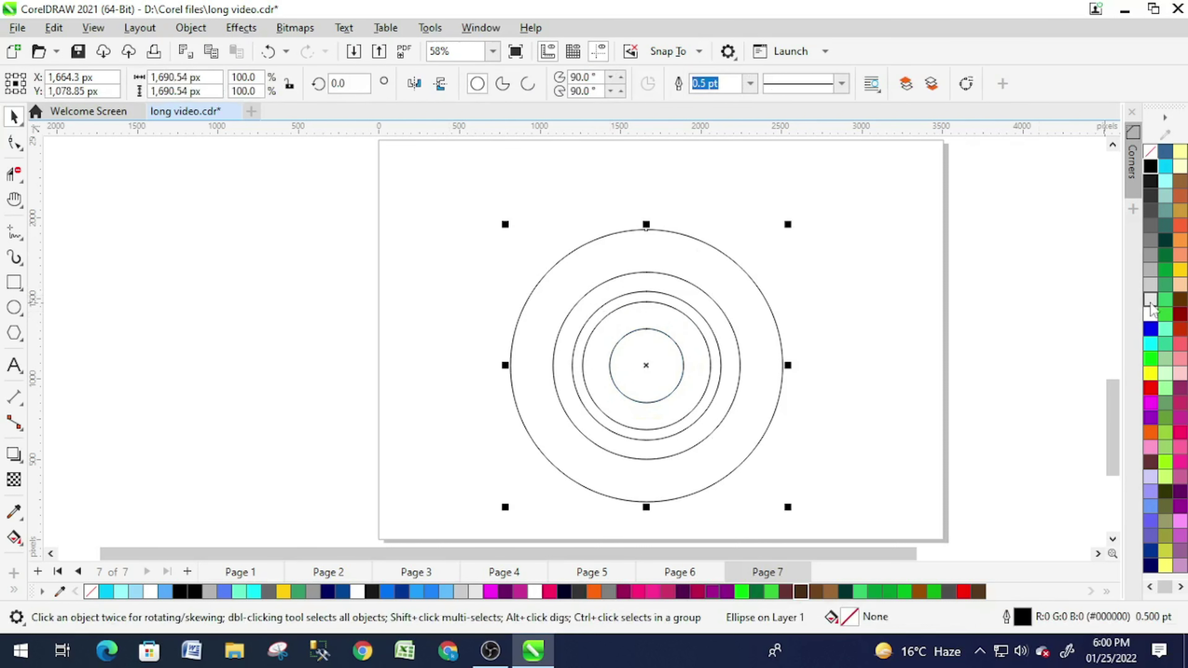
pyautogui.click(737, 306)
pyautogui.click(695, 299)
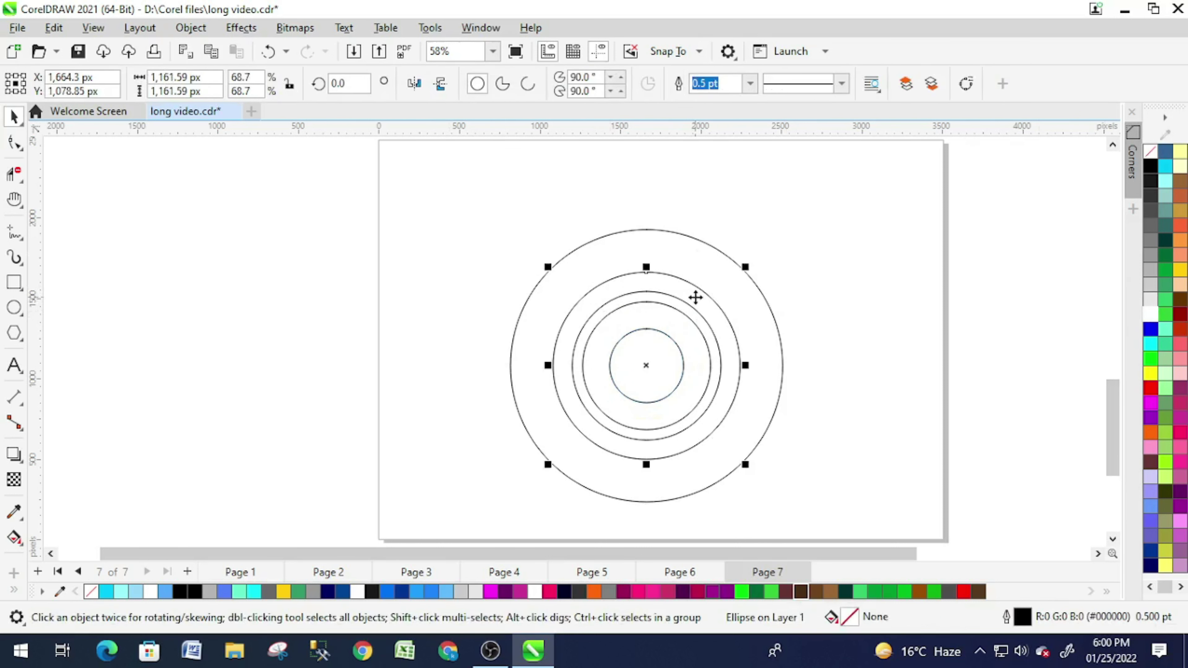
pyautogui.click(1151, 284)
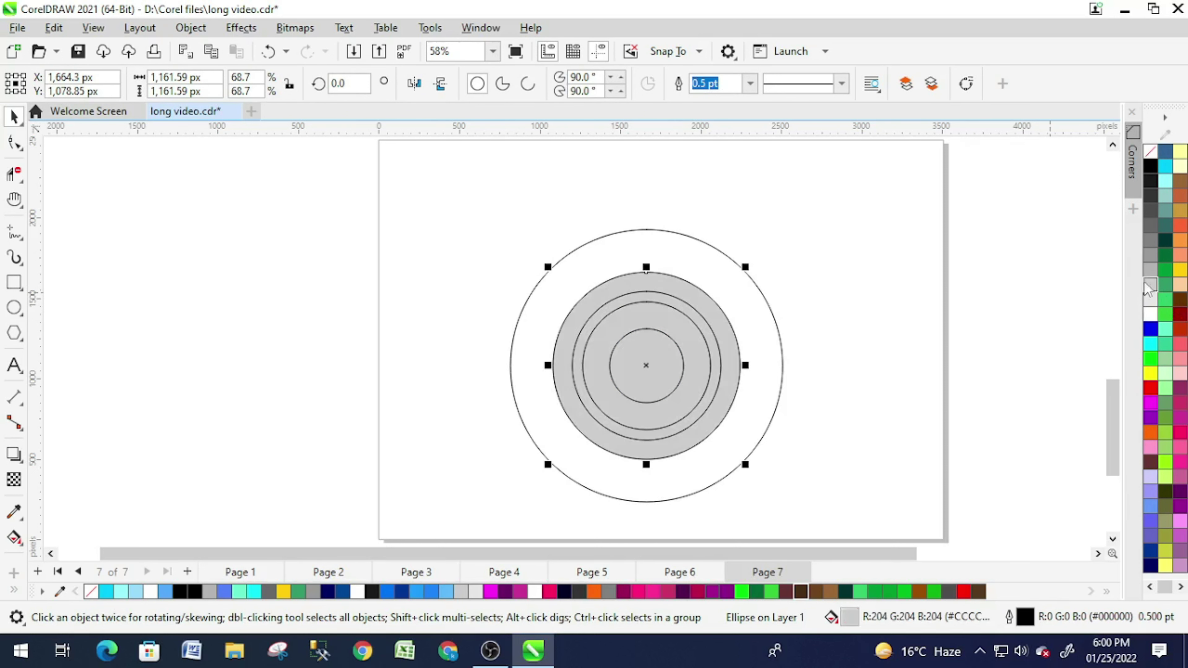
# Fill the next inner circle medium grey.
pyautogui.scroll(5, 808, 321)
pyautogui.scroll(-5, 794, 333)
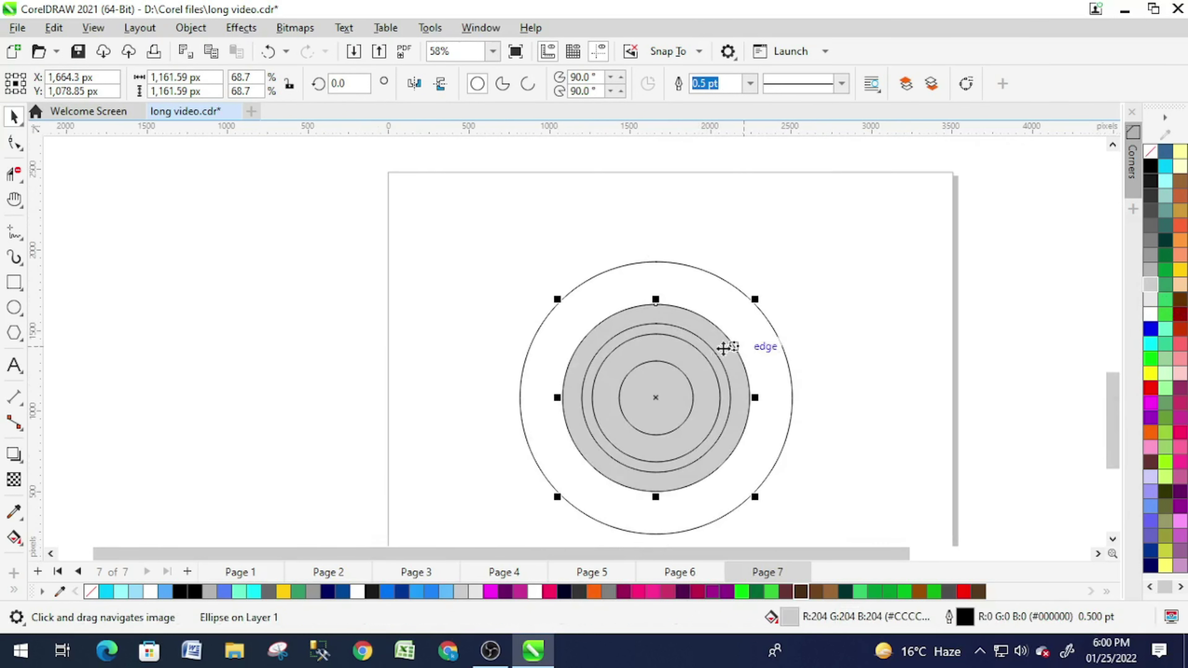
pyautogui.click(709, 356)
pyautogui.scroll(-1, 822, 379)
pyautogui.scroll(1, 724, 305)
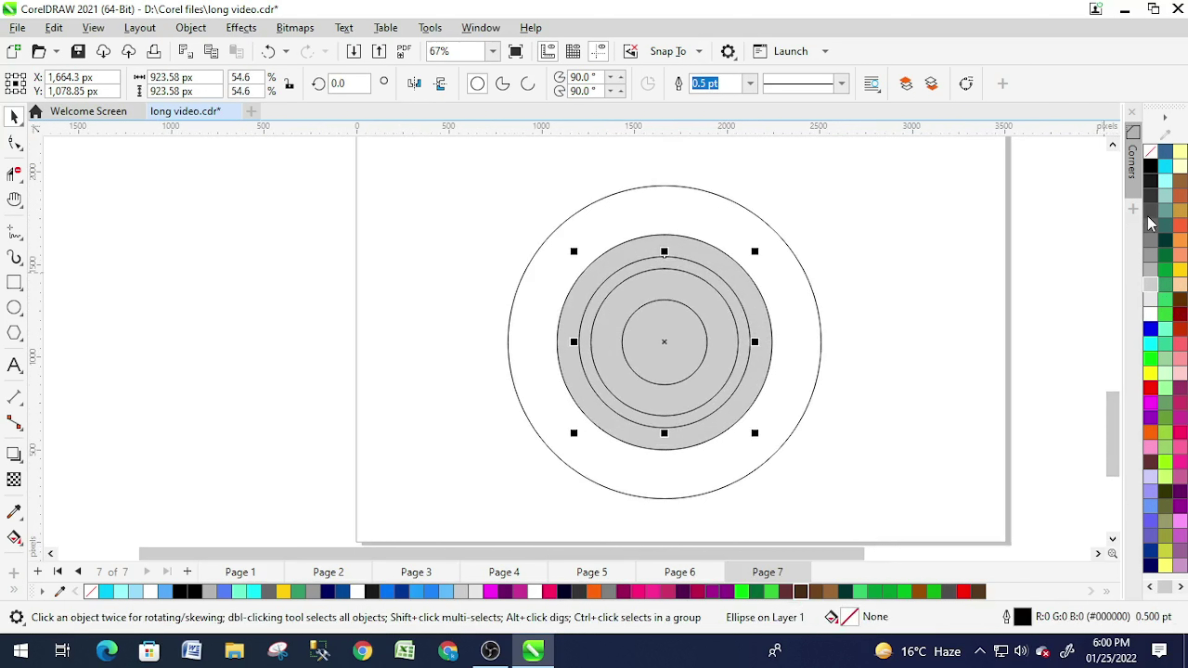
pyautogui.click(1152, 227)
# Fill the next circle a darker grey and the innermost black, then select all five circles.
pyautogui.click(707, 304)
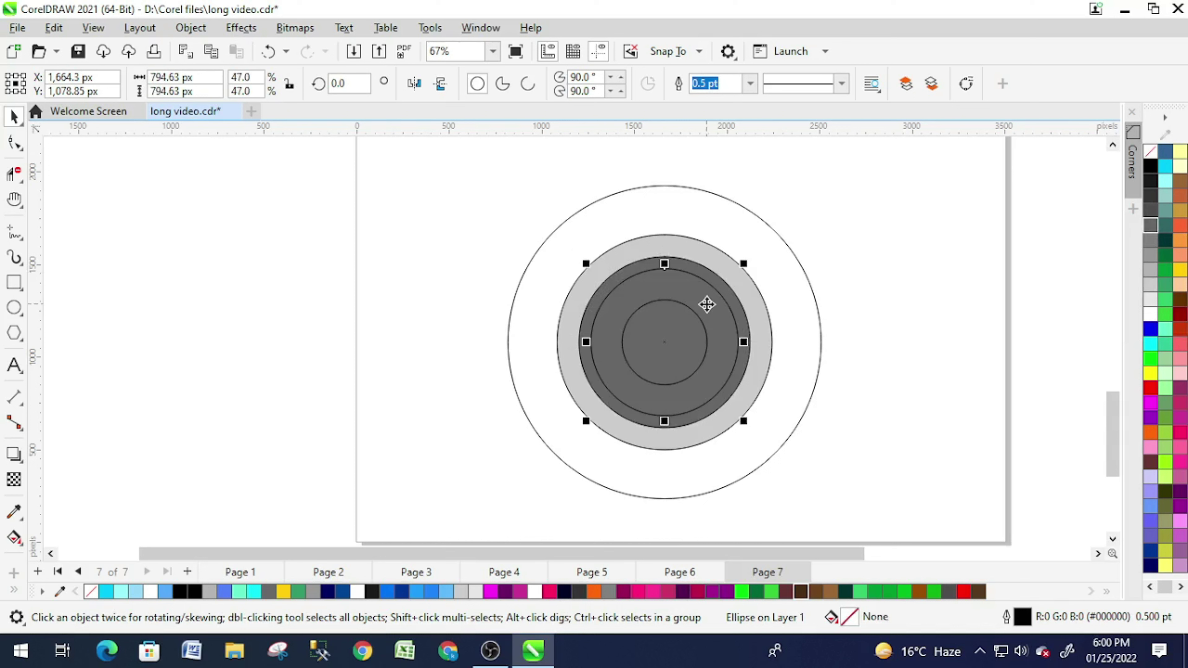
pyautogui.click(1153, 213)
pyautogui.click(688, 335)
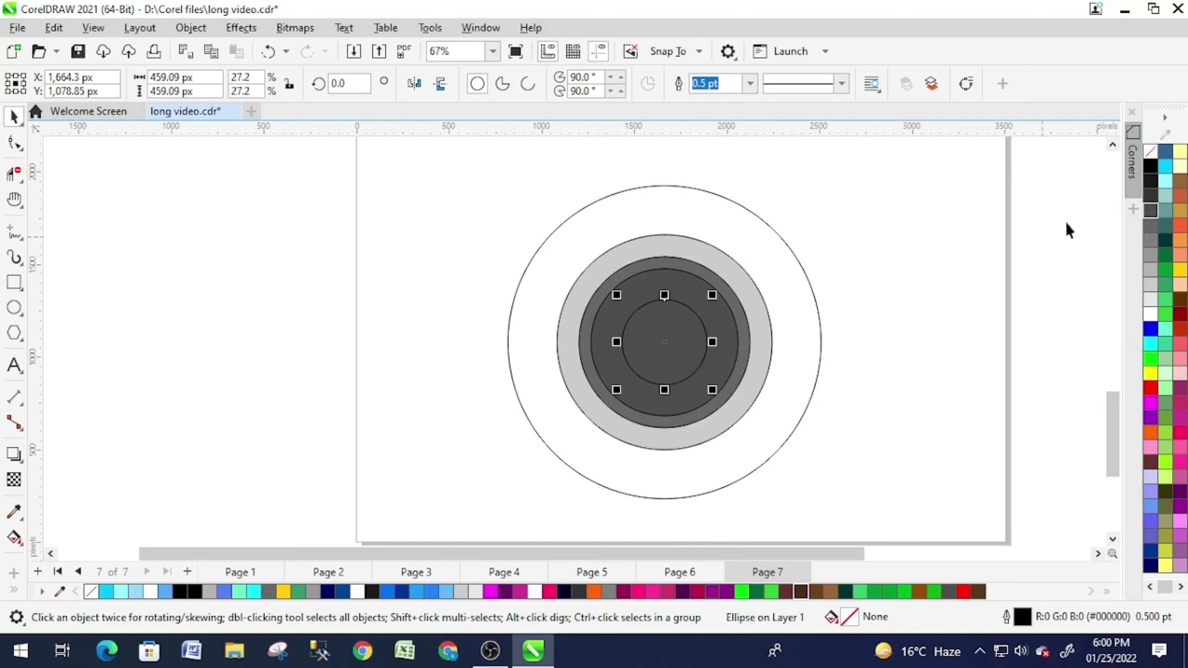
pyautogui.click(1152, 166)
pyautogui.click(418, 315)
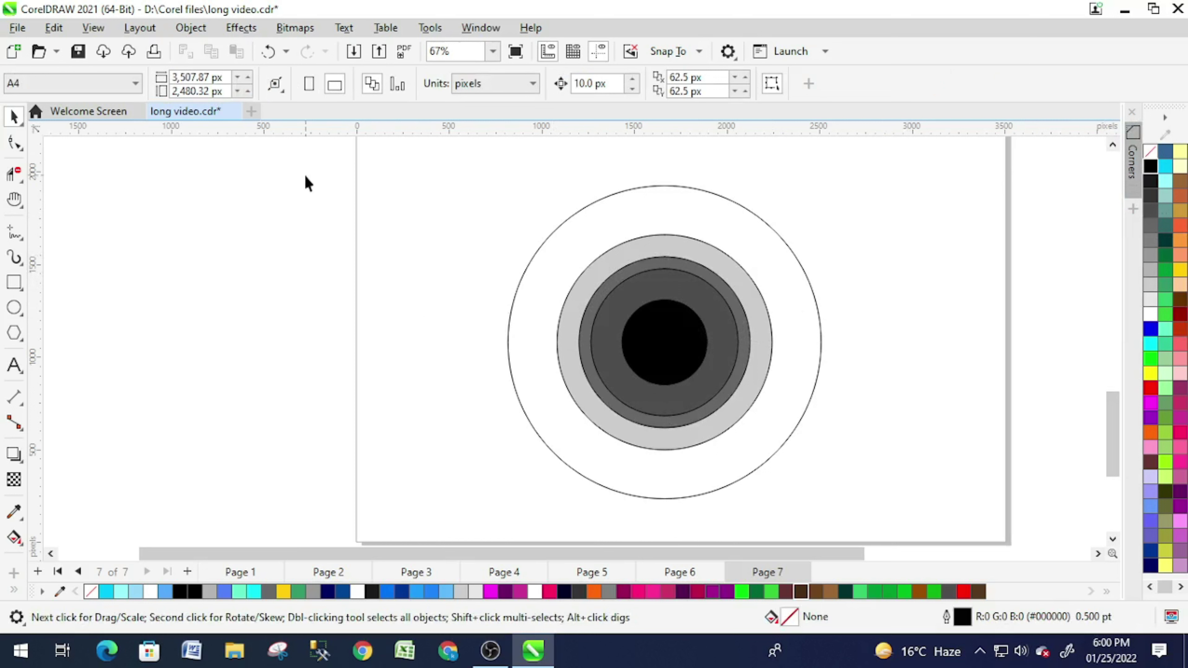
pyautogui.moveTo(305, 178)
pyautogui.mouseDown()
pyautogui.moveTo(629, 353)
pyautogui.moveTo(860, 491)
pyautogui.moveTo(891, 524)
pyautogui.mouseUp()
# Remove the outlines from all five circles and keep the outer ring at 20% grey.
pyautogui.rightClick(1151, 151)
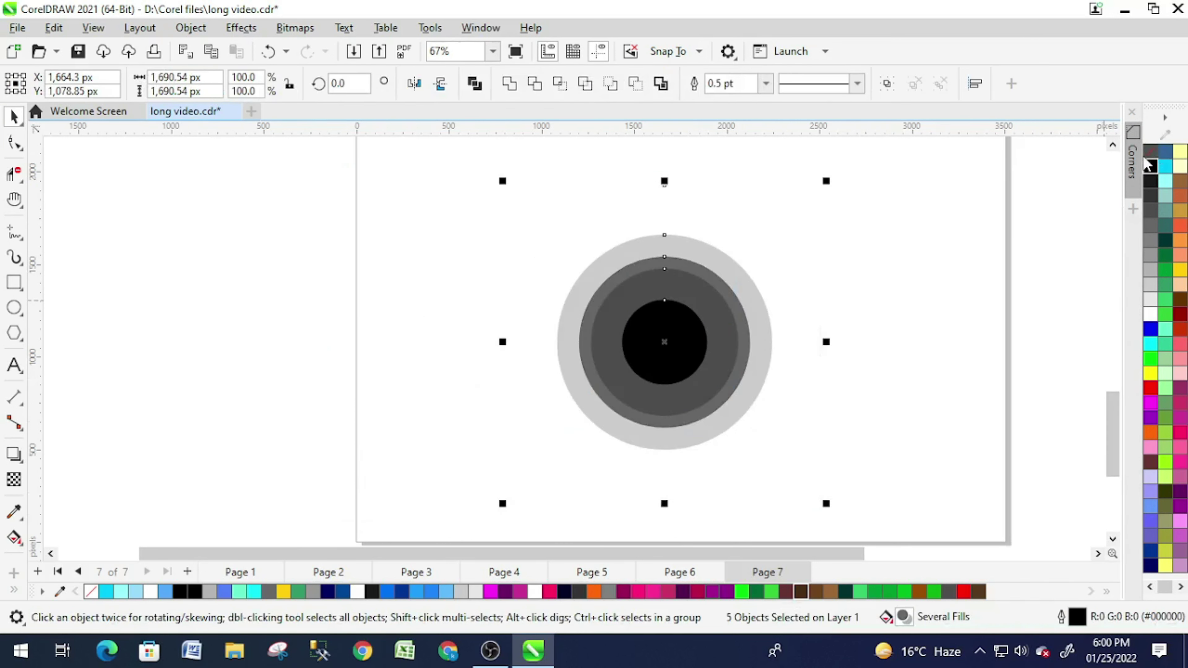
pyautogui.click(343, 267)
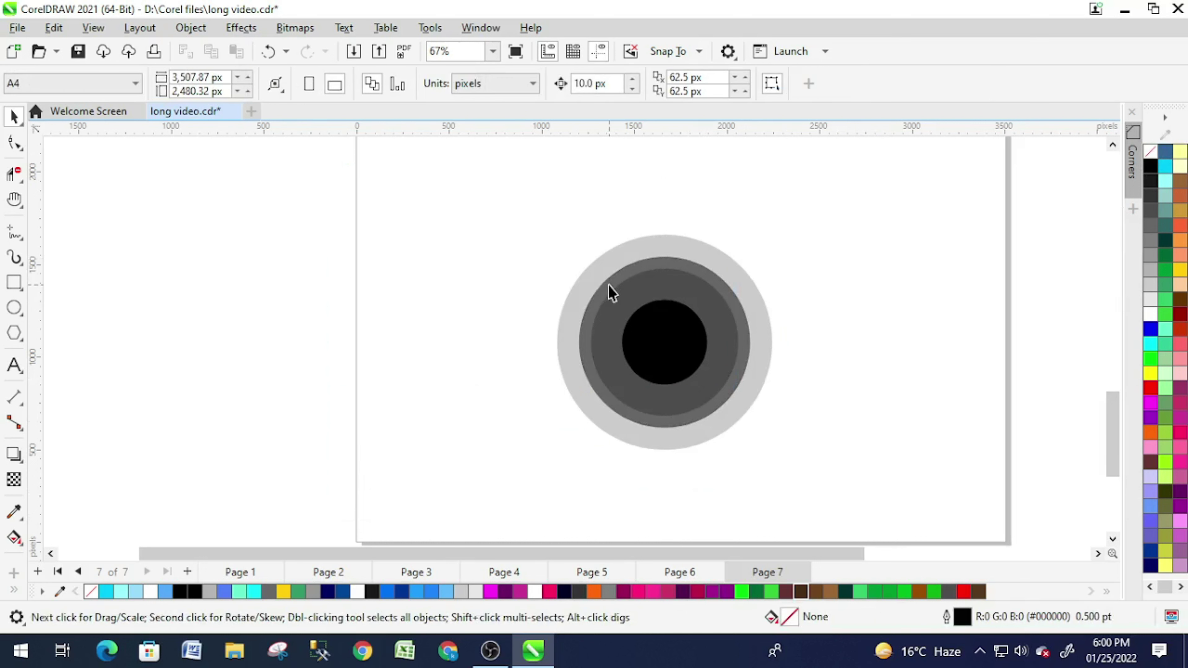
pyautogui.click(695, 254)
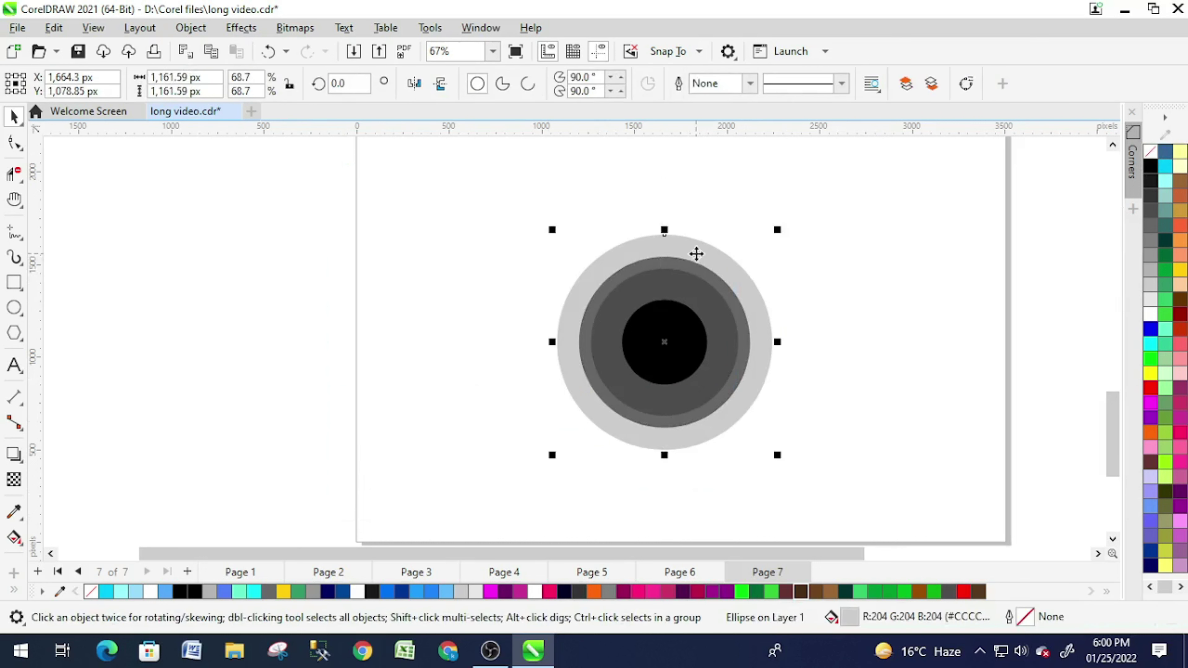
pyautogui.click(1150, 303)
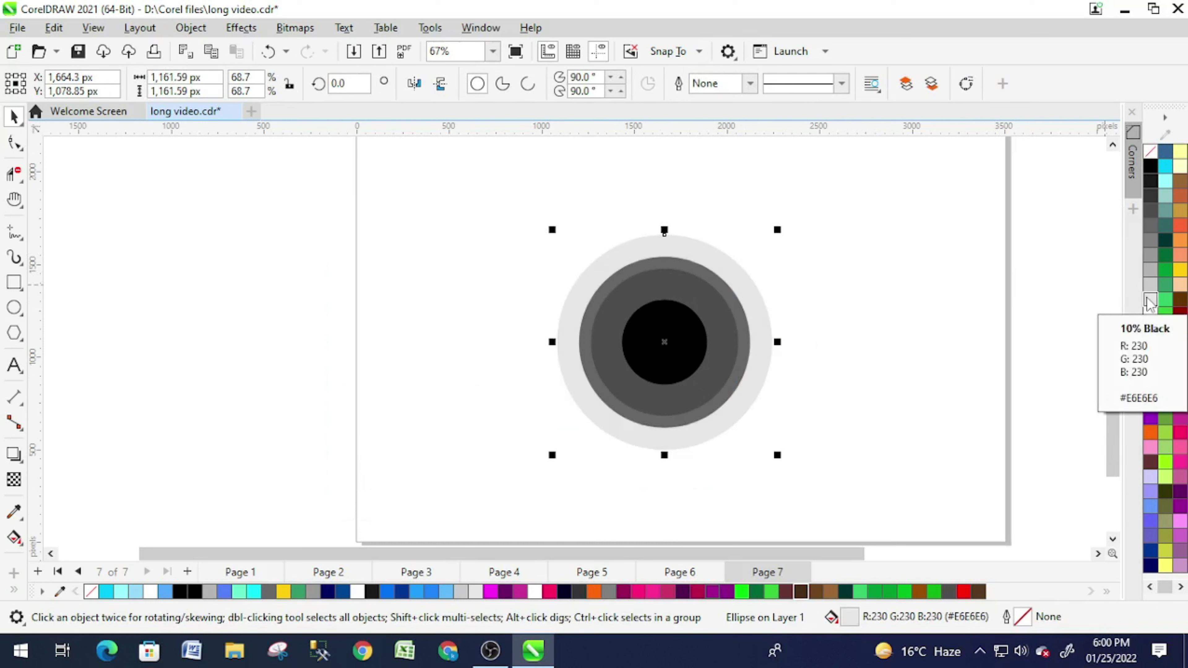
pyautogui.click(1151, 286)
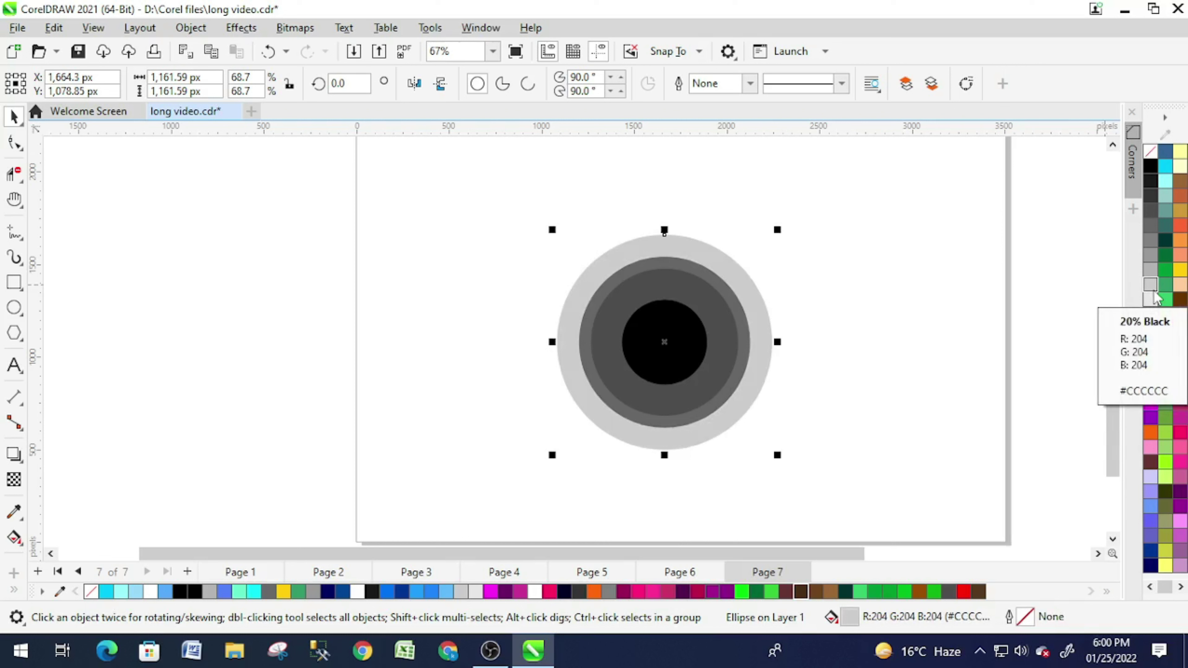
# Darken the dark grey ring around the black centre to 80% black.
pyautogui.click(727, 304)
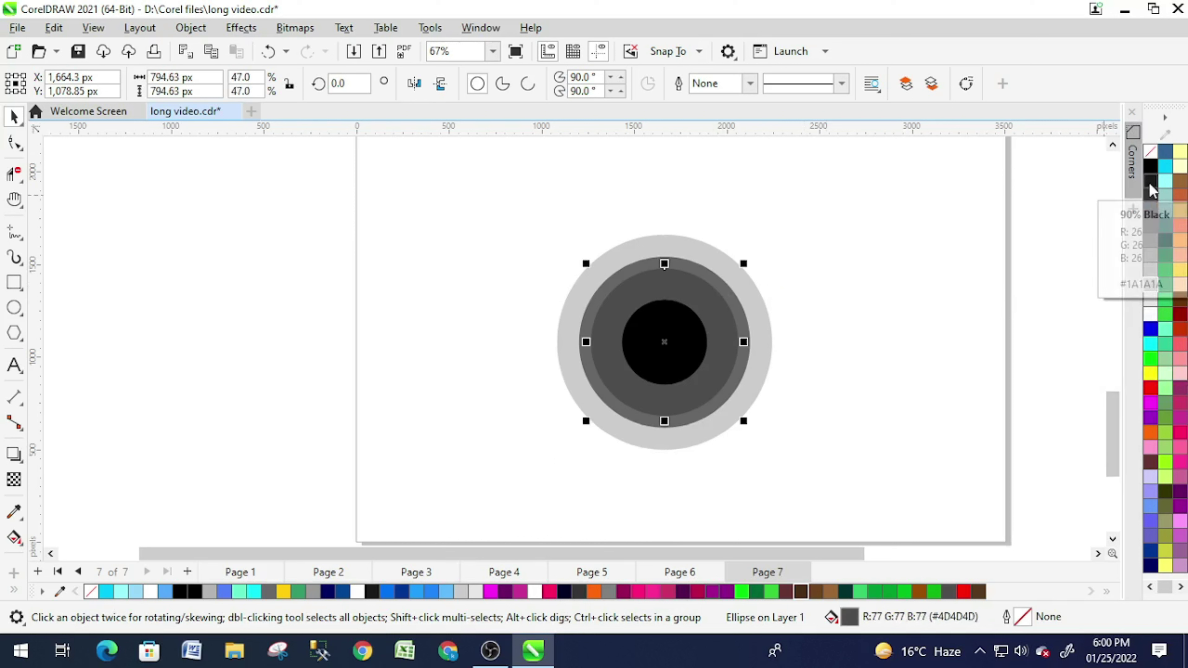
pyautogui.click(1151, 196)
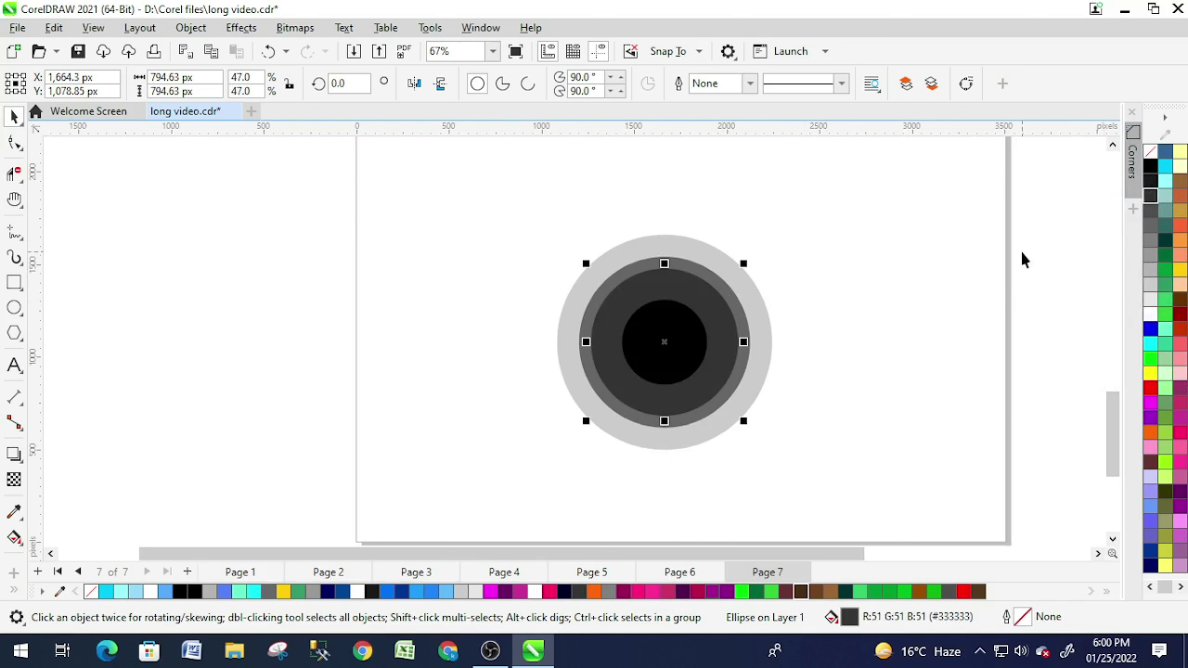
pyautogui.click(117, 279)
# Draw a new circle, move it onto the grey lens, and shrink it to about 323 px.
pyautogui.click(14, 307)
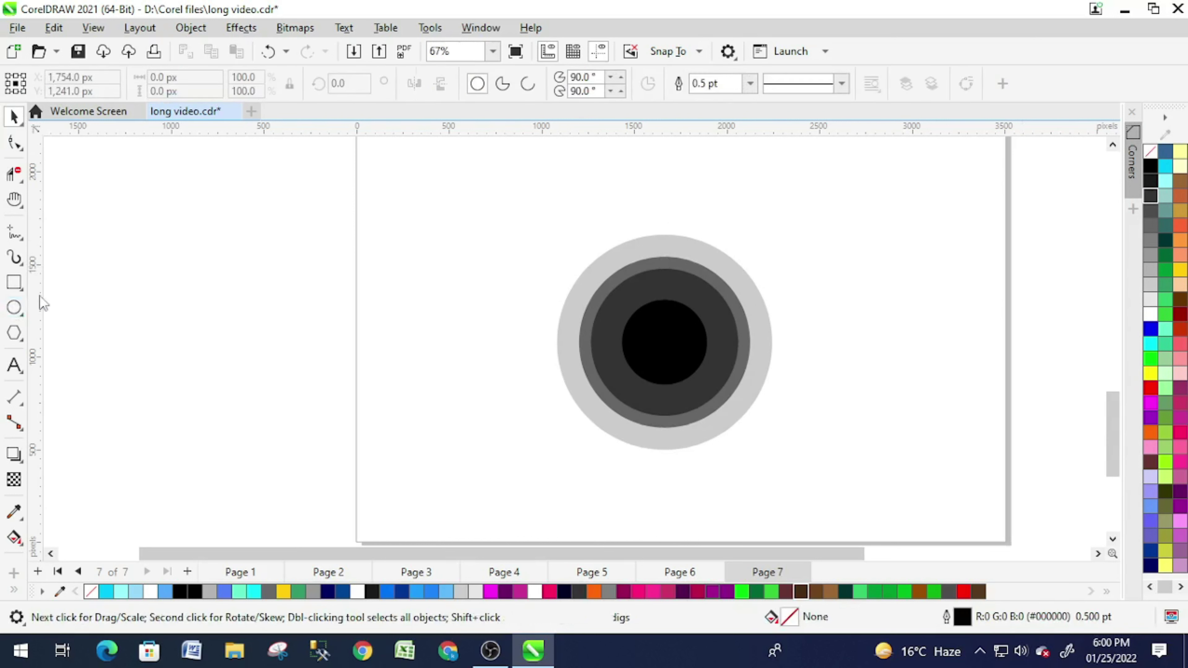
pyautogui.moveTo(165, 263); pyautogui.dragTo(261, 360)
pyautogui.click(14, 117)
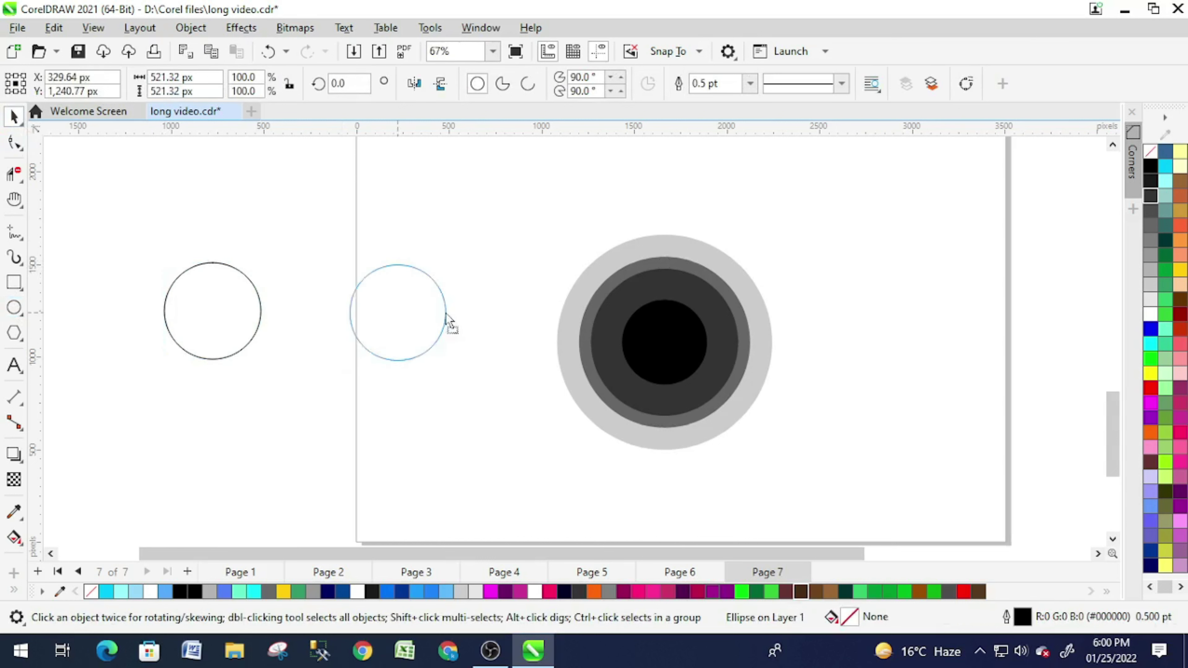
pyautogui.moveTo(216, 301); pyautogui.dragTo(622, 299)
pyautogui.moveTo(565, 260); pyautogui.dragTo(603, 293)
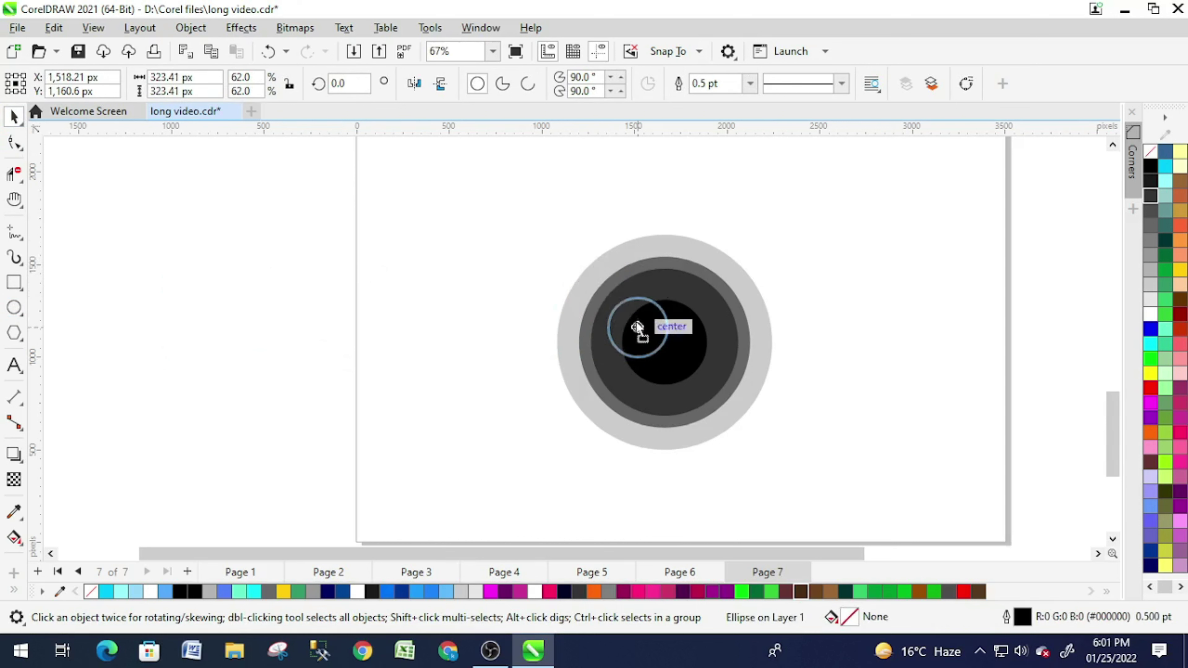
pyautogui.moveTo(636, 332); pyautogui.dragTo(640, 323)
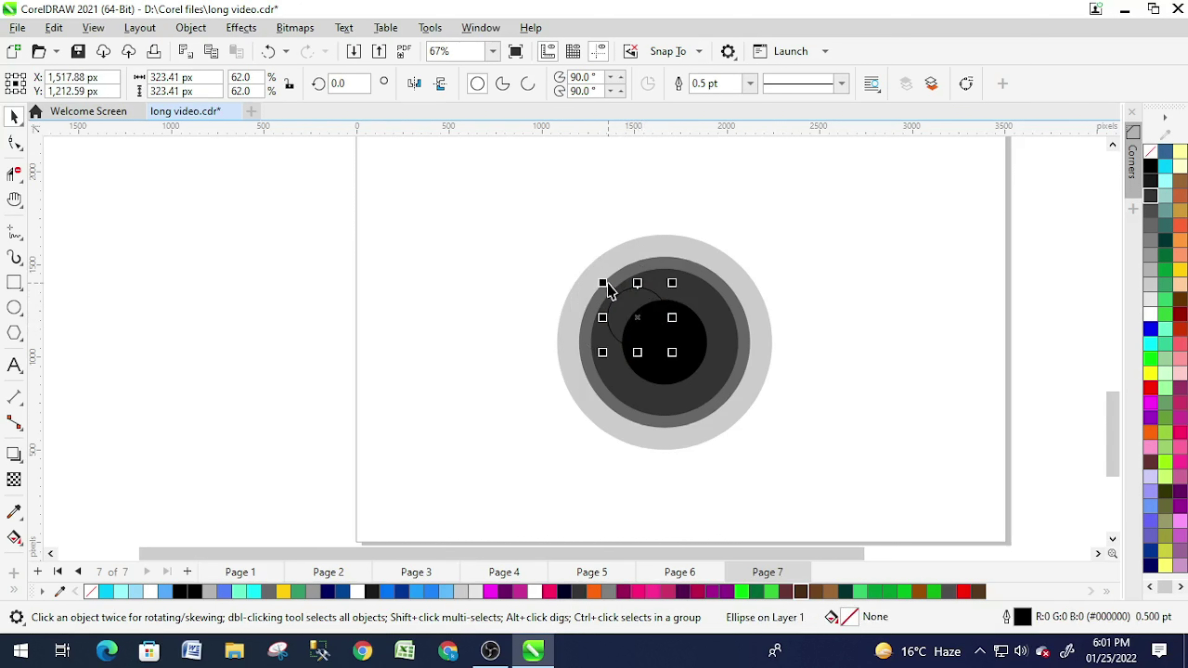
# Shrink the circle to about 265 px at the lens's upper left, fill it white, remove its outline, and scale it to about 213 px.
pyautogui.scroll(2, 601, 280)
pyautogui.moveTo(601, 278); pyautogui.dragTo(618, 296)
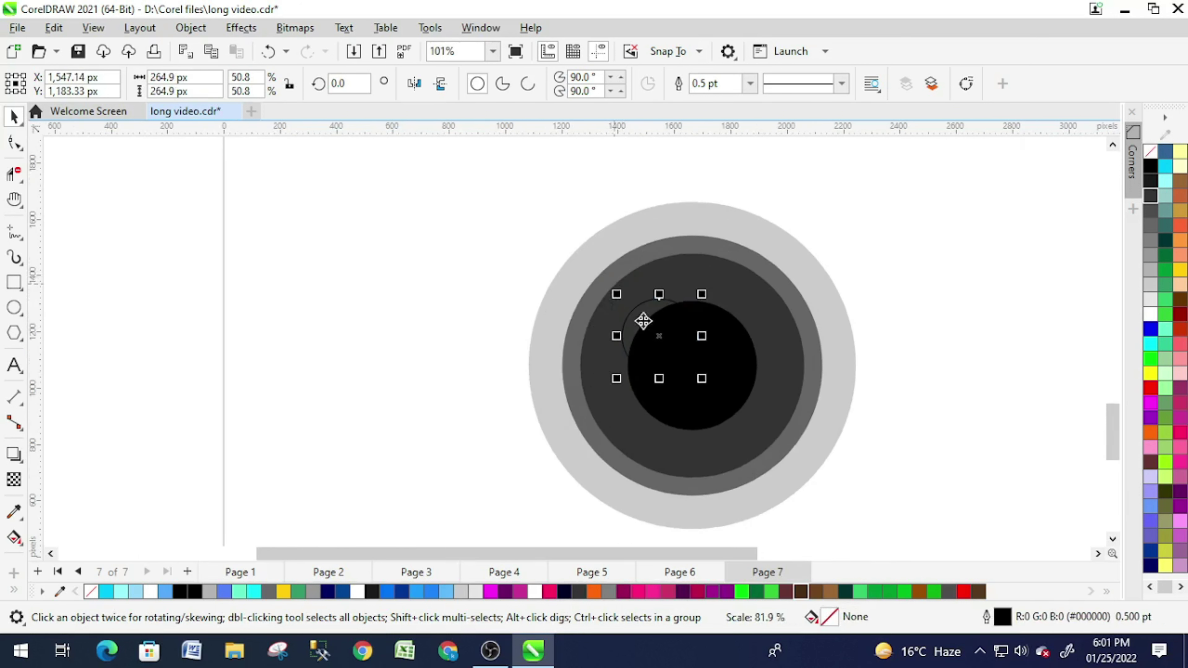
pyautogui.moveTo(658, 334); pyautogui.dragTo(658, 325)
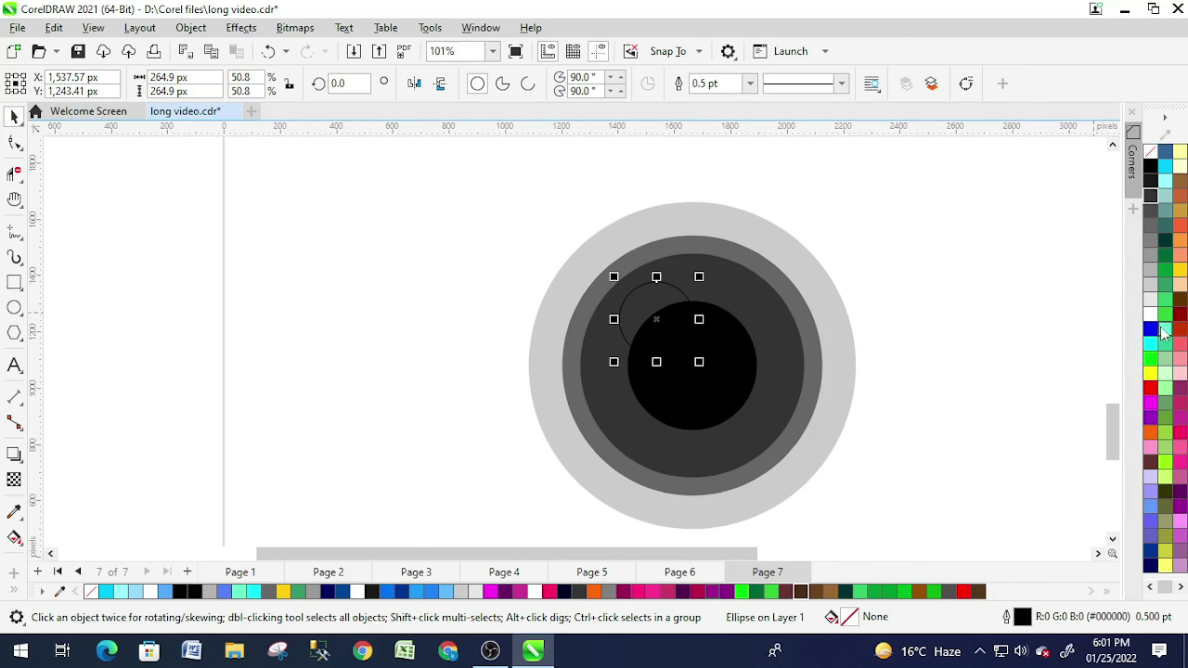
pyautogui.click(1150, 313)
pyautogui.rightClick(1151, 152)
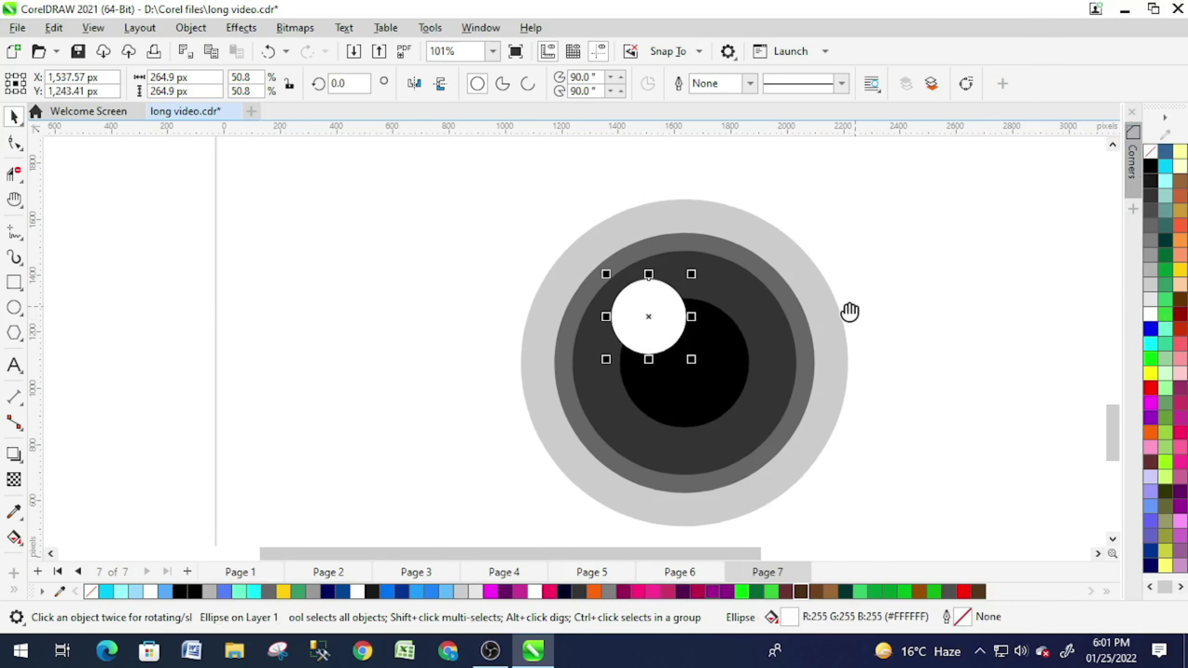
pyautogui.moveTo(848, 313); pyautogui.dragTo(817, 288)
pyautogui.moveTo(582, 252)
pyautogui.mouseDown()
pyautogui.moveTo(616, 280)
pyautogui.moveTo(700, 422)
pyautogui.moveTo(681, 400)
pyautogui.mouseUp()
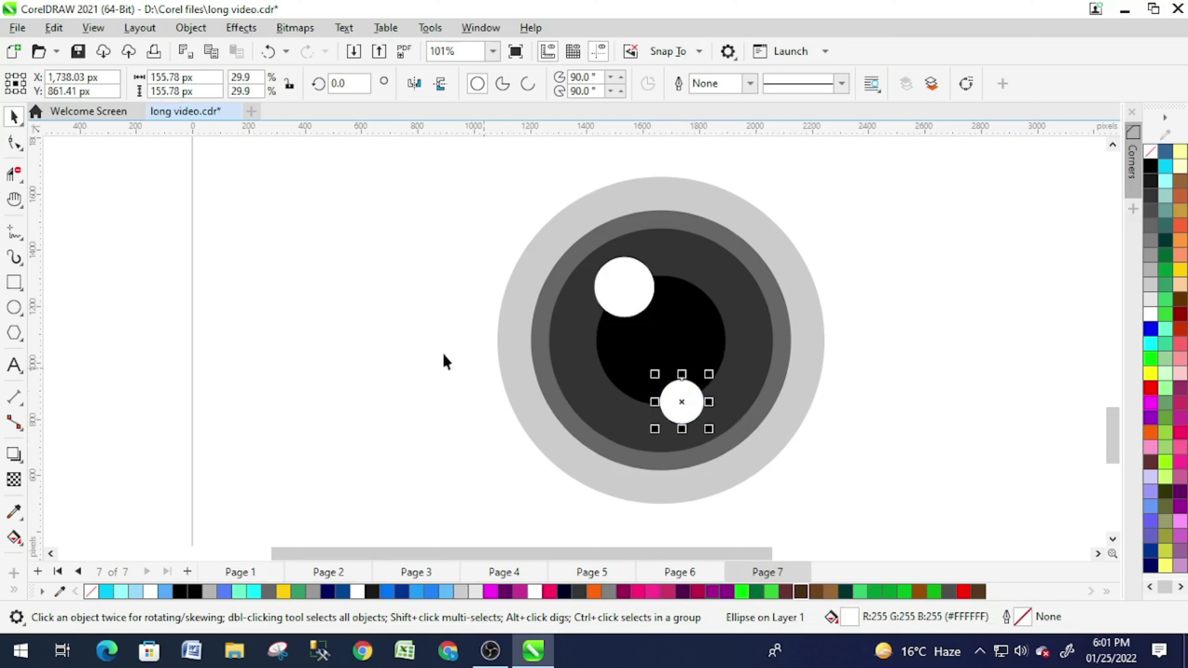
# Reposition the upper white highlight and tint it light grey (#E6E6E6).
pyautogui.click(339, 343)
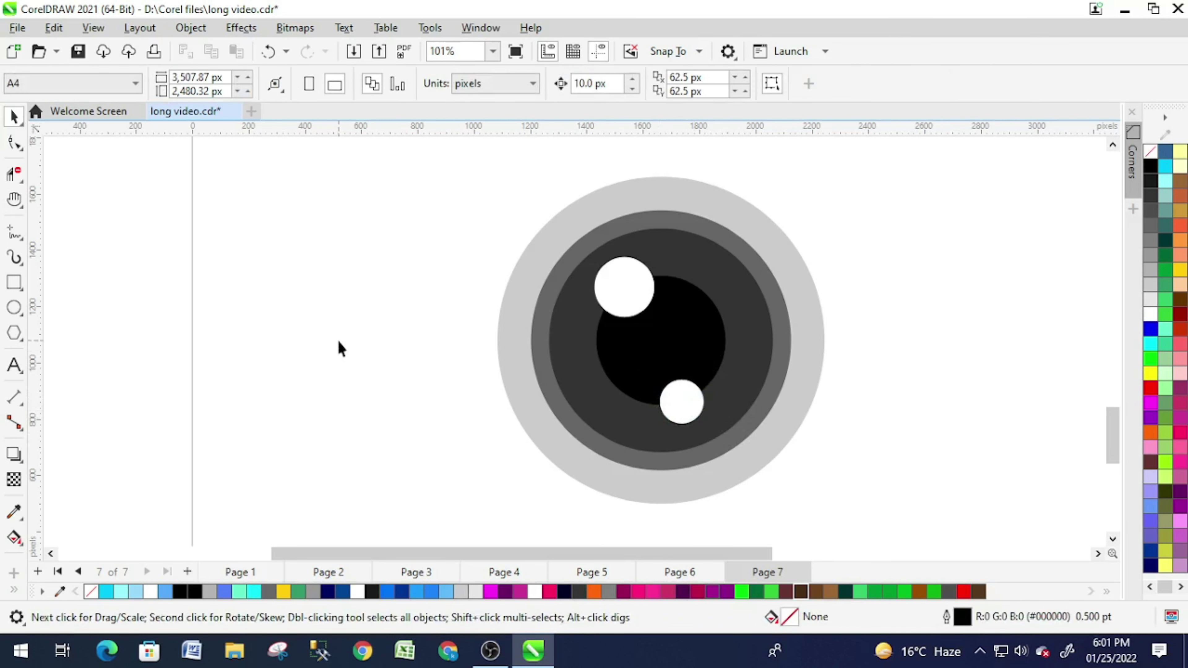
pyautogui.click(637, 284)
pyautogui.moveTo(628, 281); pyautogui.dragTo(637, 277)
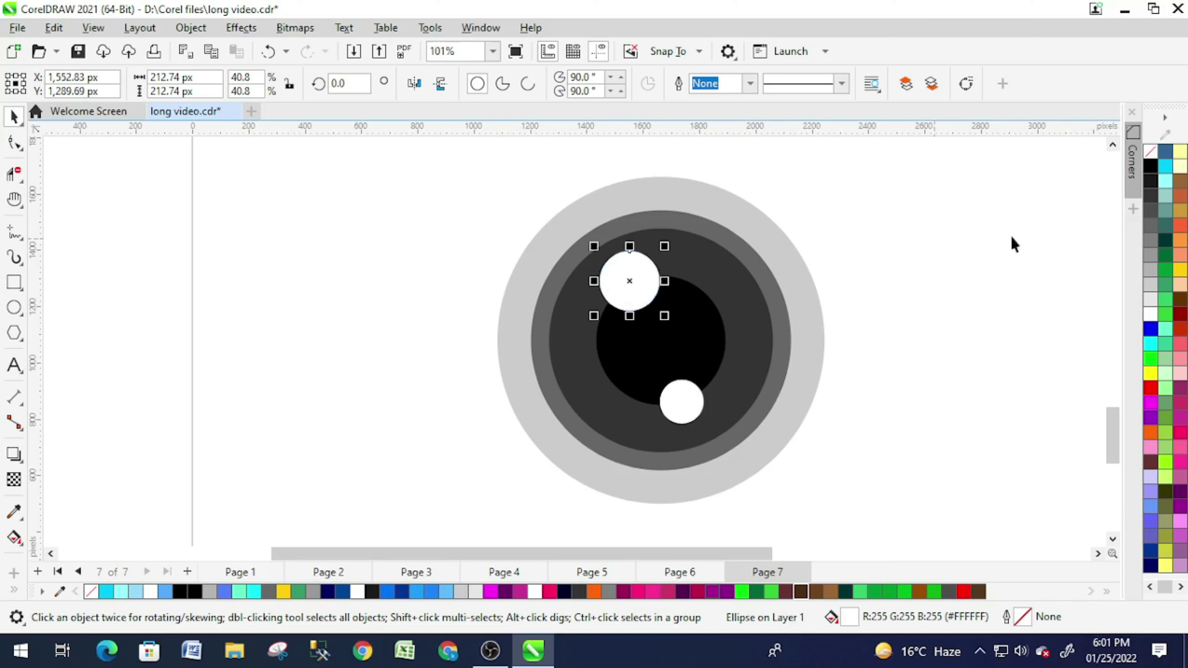
pyautogui.click(1151, 299)
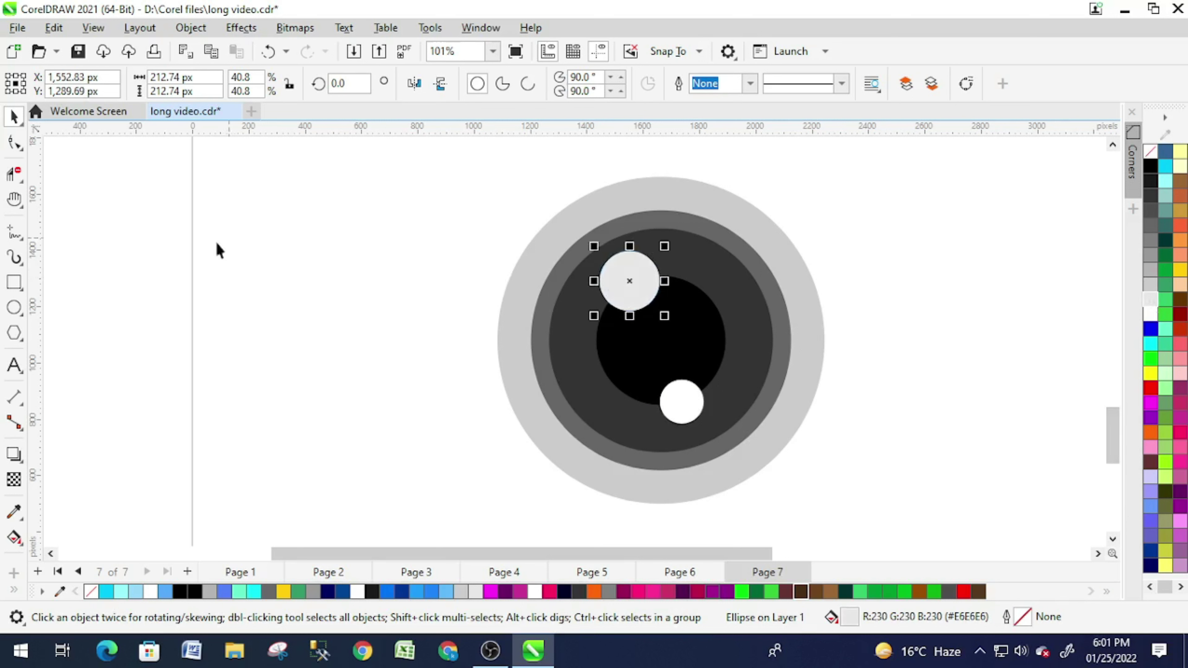
pyautogui.click(429, 298)
# Select all the lens parts together and open their context menu.
pyautogui.scroll(-1, 538, 292)
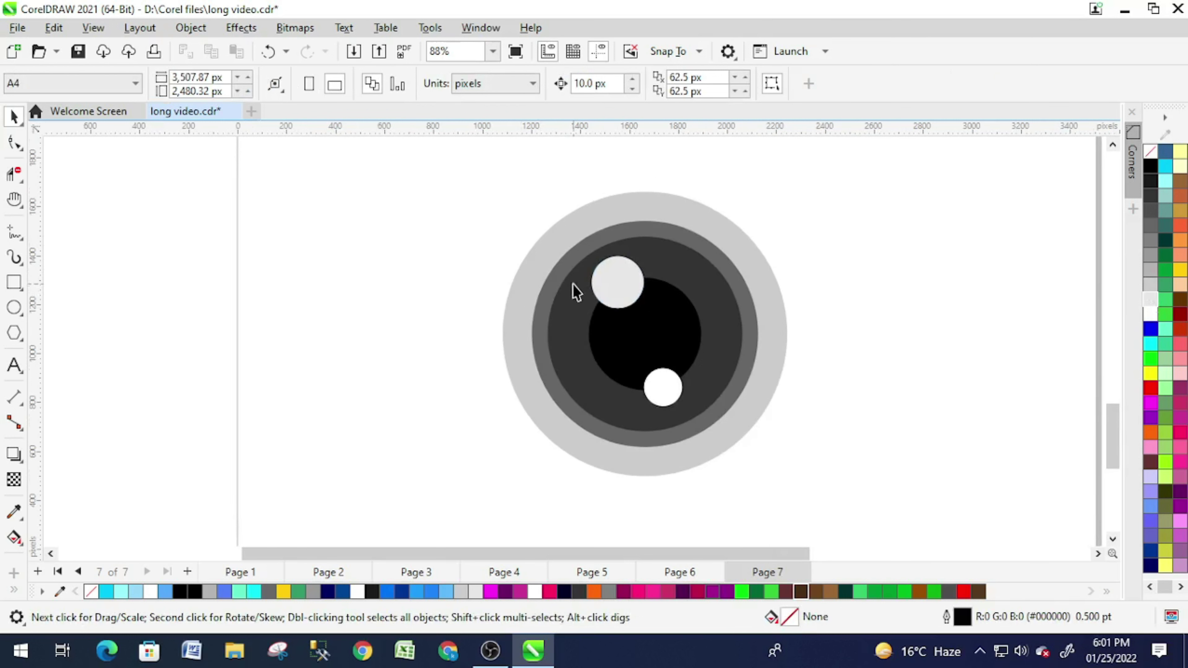
pyautogui.click(586, 230)
pyautogui.click(371, 205)
pyautogui.scroll(-4, 374, 215)
pyautogui.scroll(-1, 442, 250)
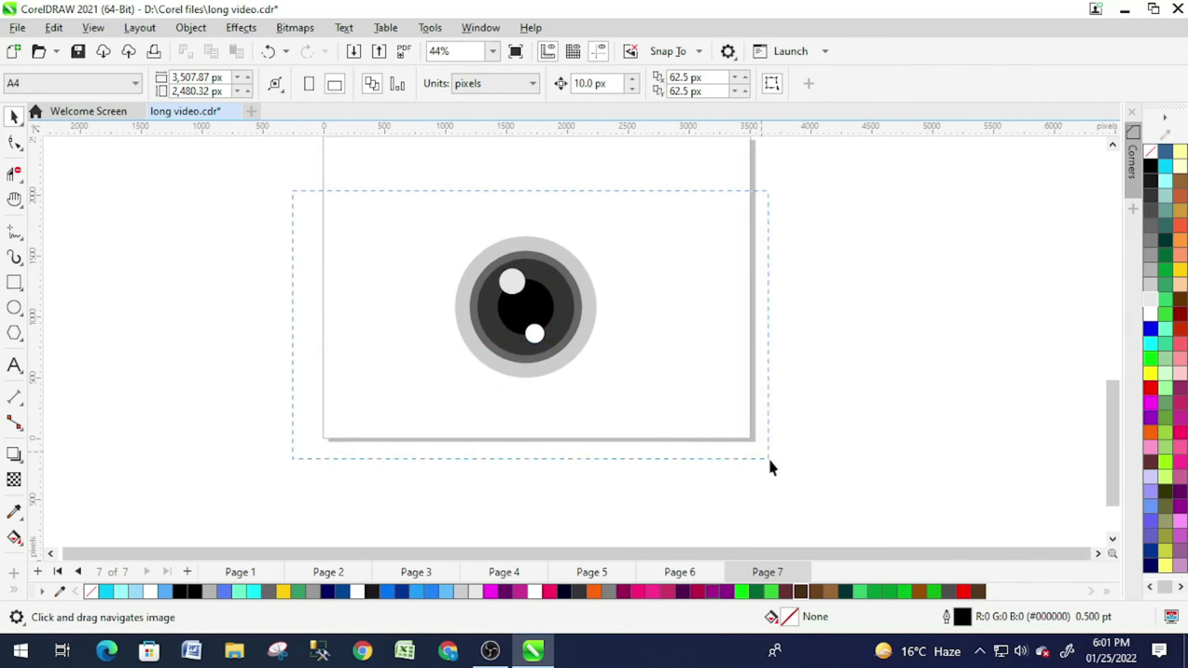
pyautogui.moveTo(447, 288); pyautogui.dragTo(770, 468)
pyautogui.rightClick(587, 298)
# Group the lens parts, then draw a tall rectangle in empty space left of the page.
pyautogui.click(655, 217)
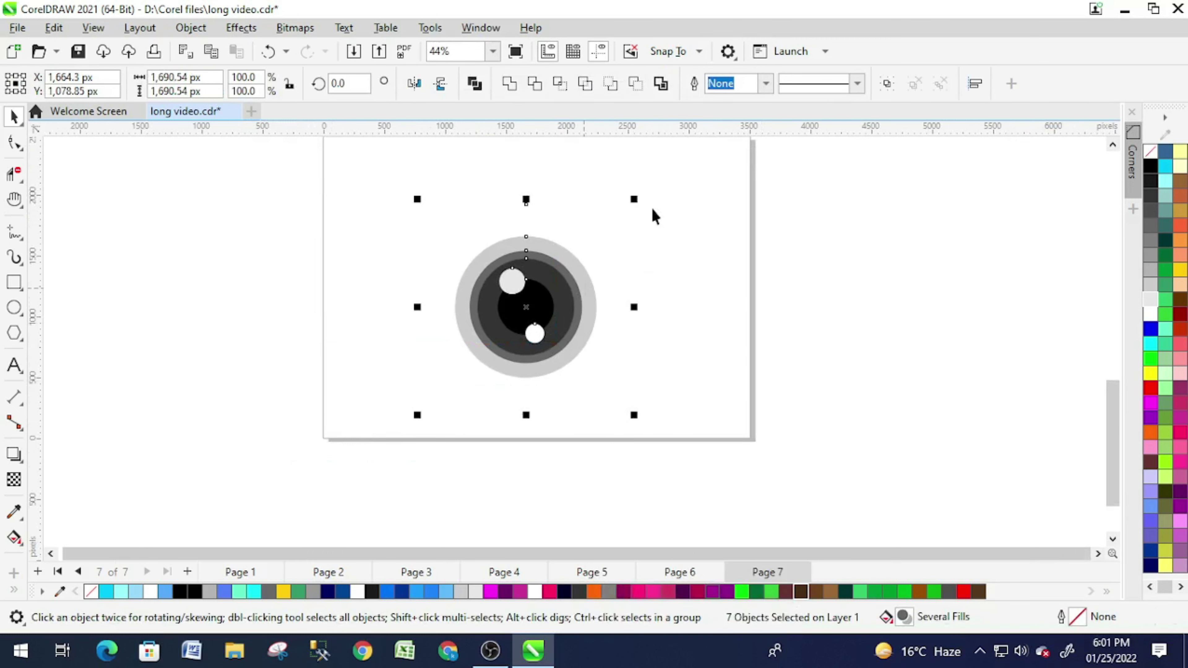
pyautogui.press('Escape')
pyautogui.click(14, 282)
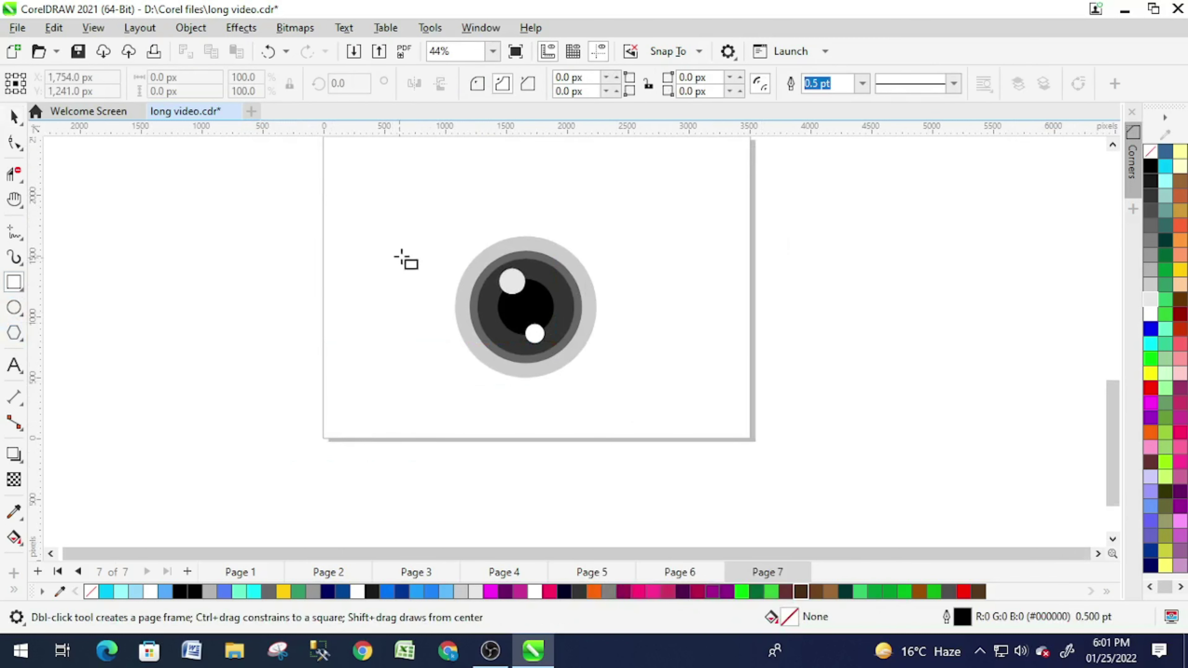
pyautogui.moveTo(406, 257); pyautogui.dragTo(578, 267)
pyautogui.moveTo(113, 235); pyautogui.dragTo(196, 478)
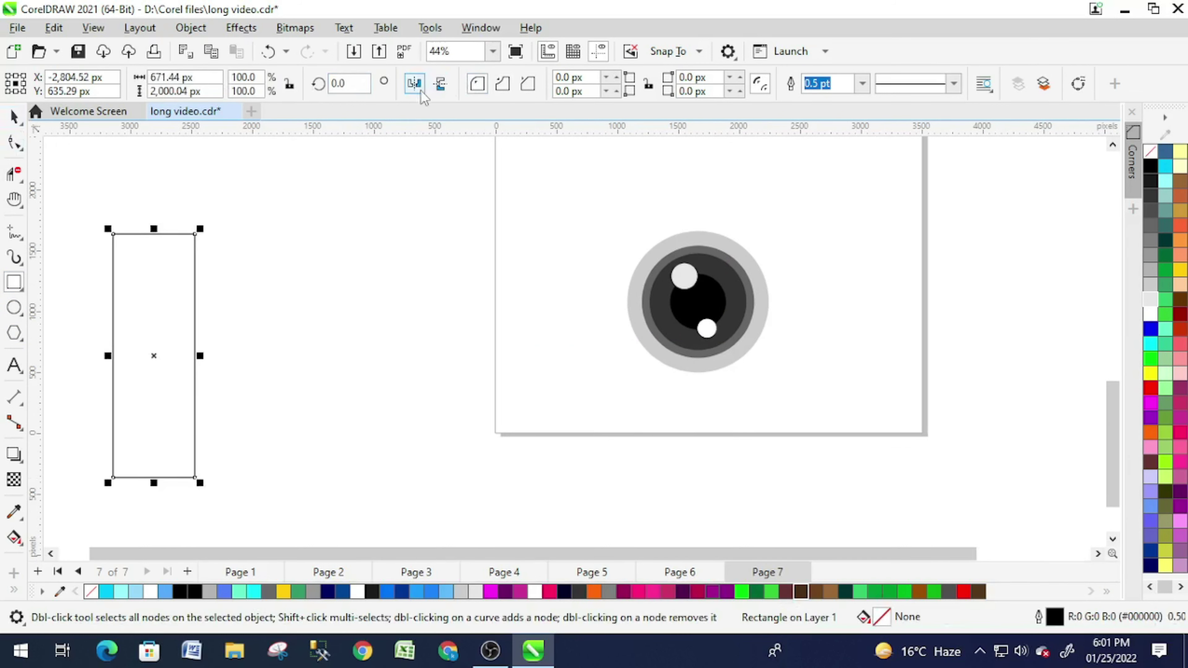
# Round the rectangle's corners into a pill and duplicate it into four side-by-side pills.
pyautogui.click(14, 143)
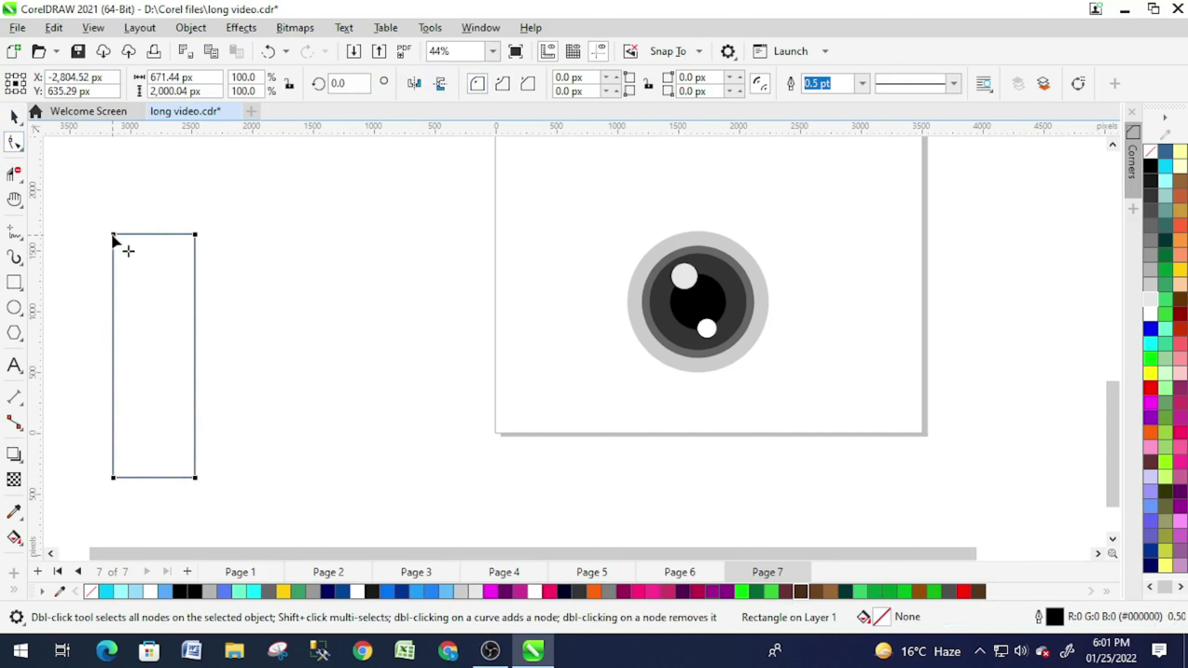
pyautogui.moveTo(113, 234); pyautogui.dragTo(239, 274)
pyautogui.click(18, 124)
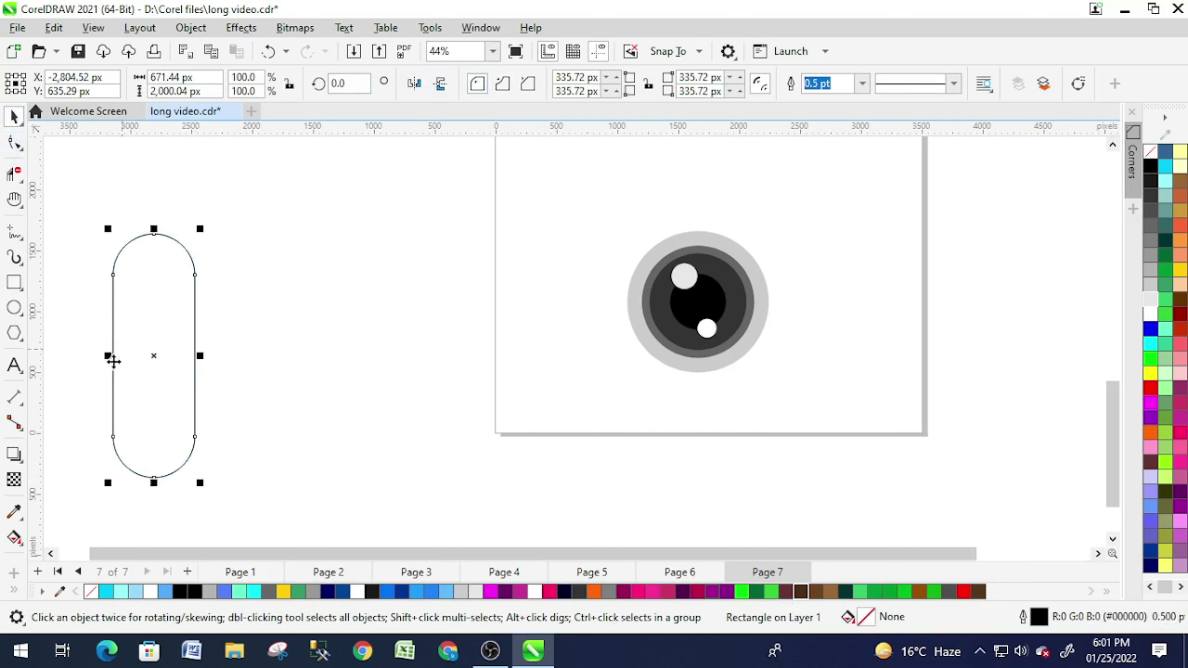
pyautogui.moveTo(106, 367); pyautogui.dragTo(204, 366)
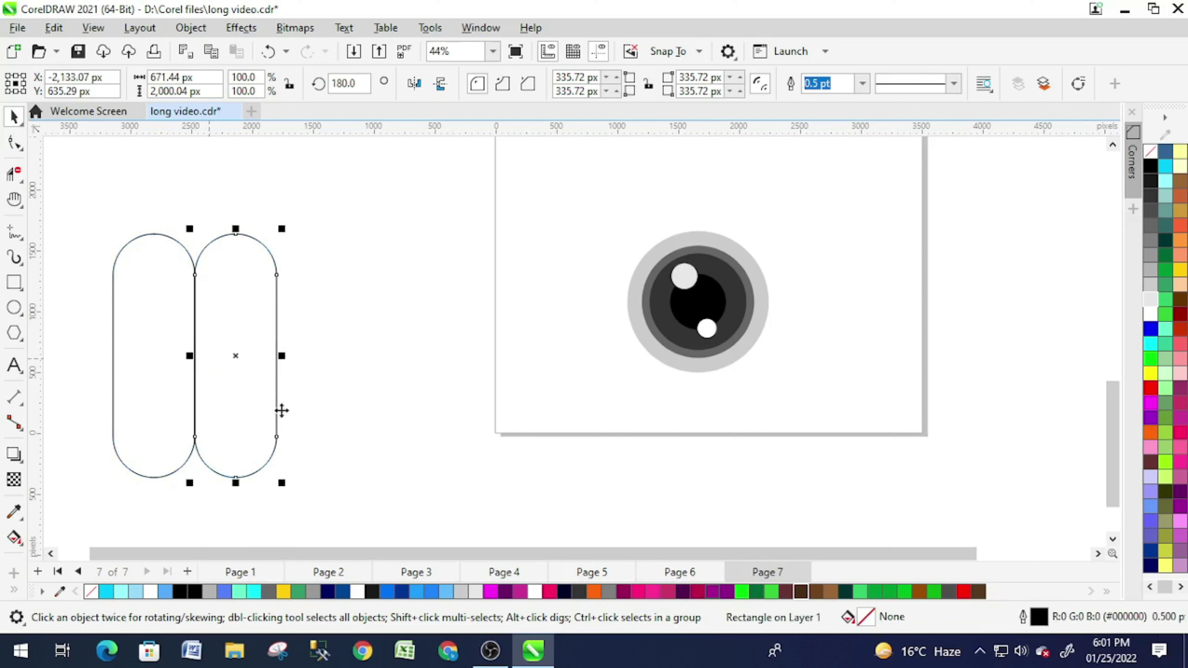
pyautogui.hotkey('ctrl', 'r')
pyautogui.hotkey('ctrl', 'r')
pyautogui.click(225, 232)
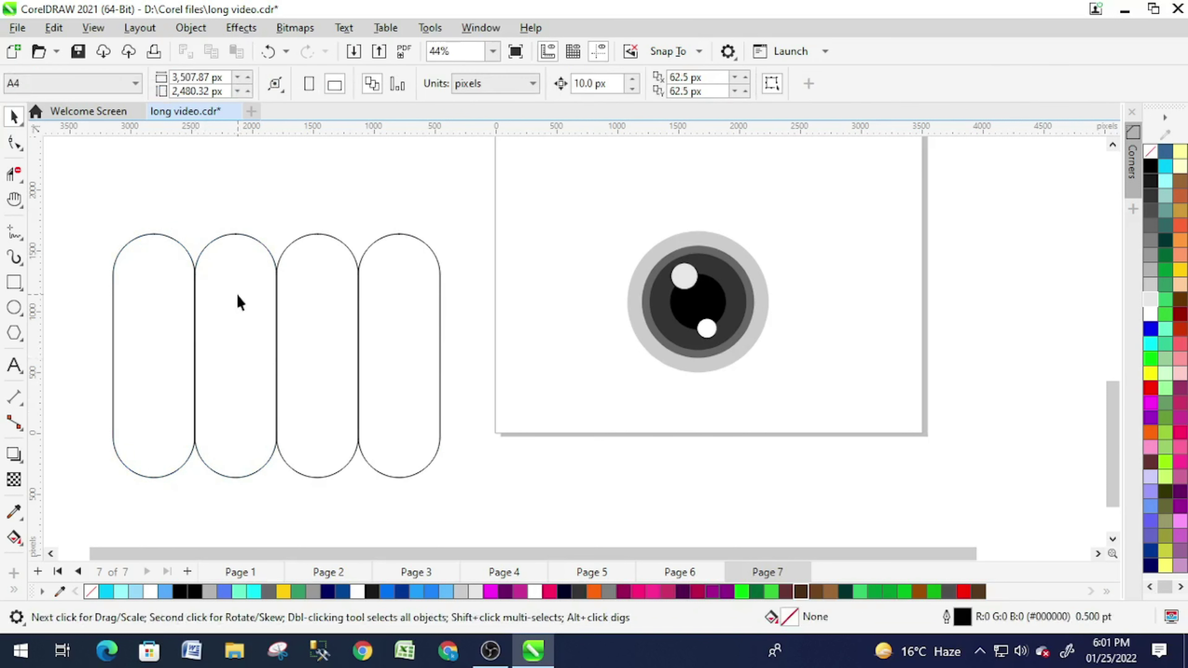
# Stretch pills two, three and four taller, with the third raised highest.
pyautogui.moveTo(236, 229); pyautogui.dragTo(237, 201)
pyautogui.click(317, 232)
pyautogui.moveTo(317, 232); pyautogui.dragTo(317, 152)
pyautogui.click(379, 238)
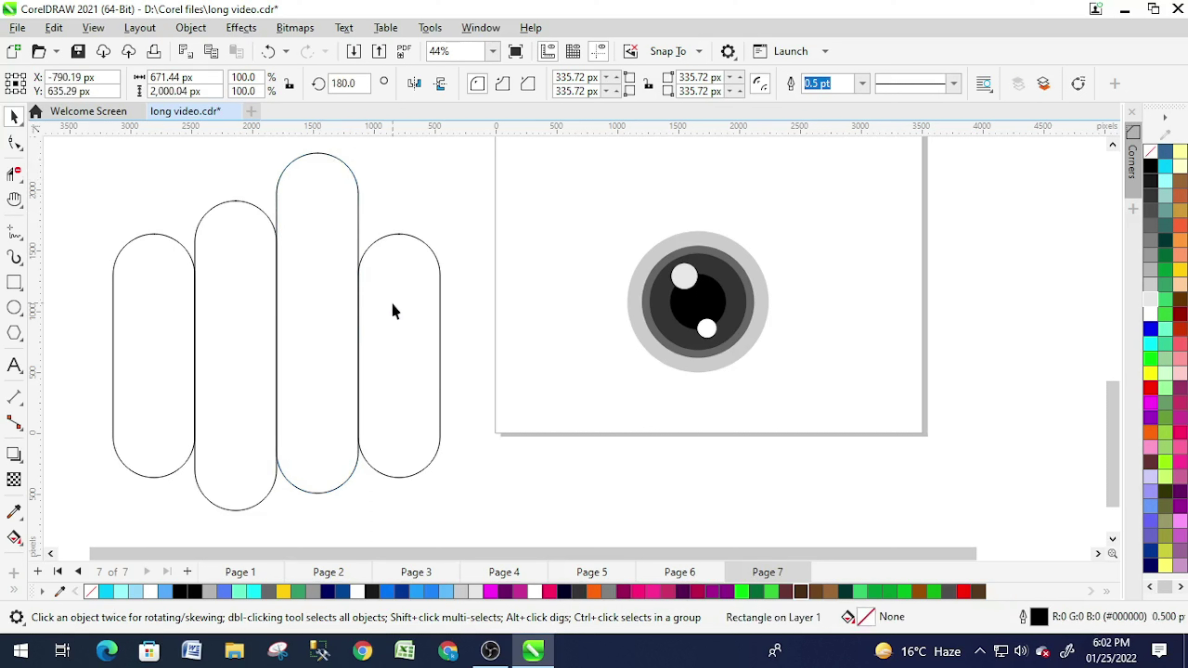
pyautogui.moveTo(400, 230); pyautogui.dragTo(399, 201)
# Fill the first pill red and the second pill yellow.
pyautogui.click(154, 332)
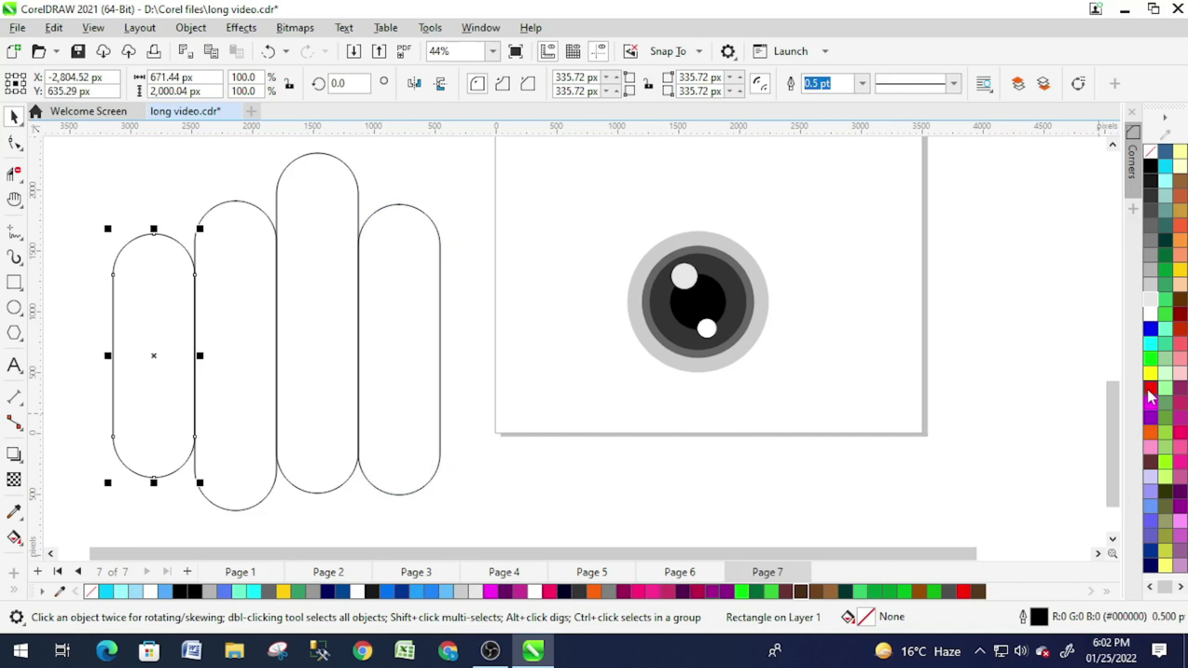
pyautogui.click(1152, 397)
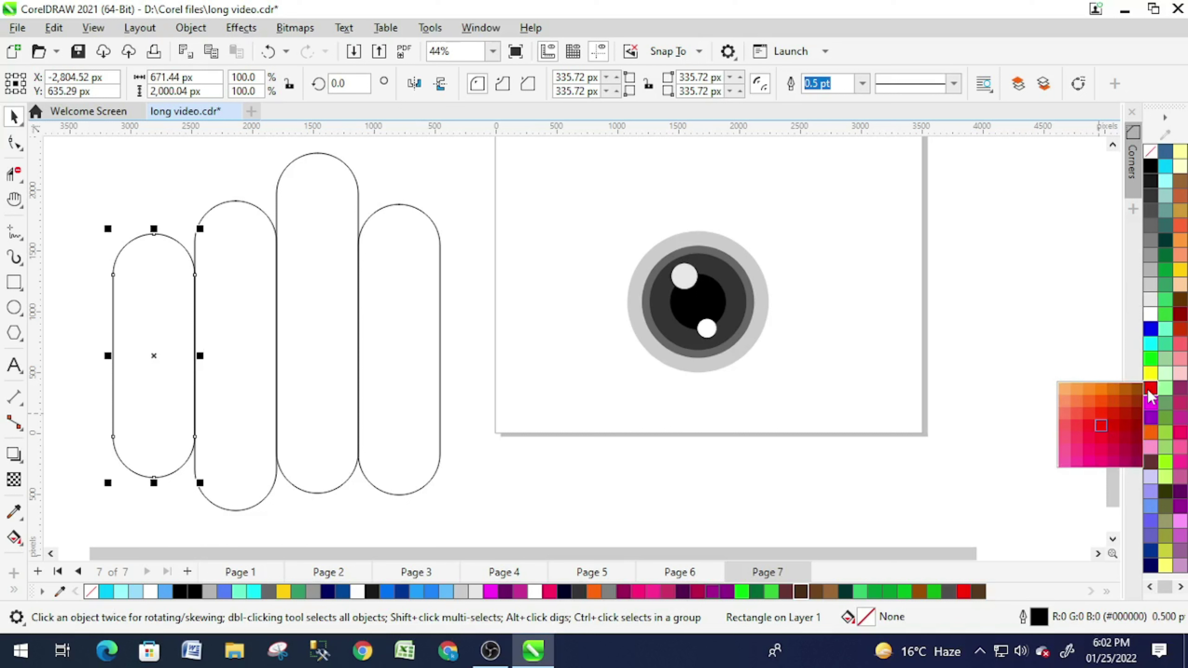
pyautogui.click(1115, 425)
pyautogui.click(252, 394)
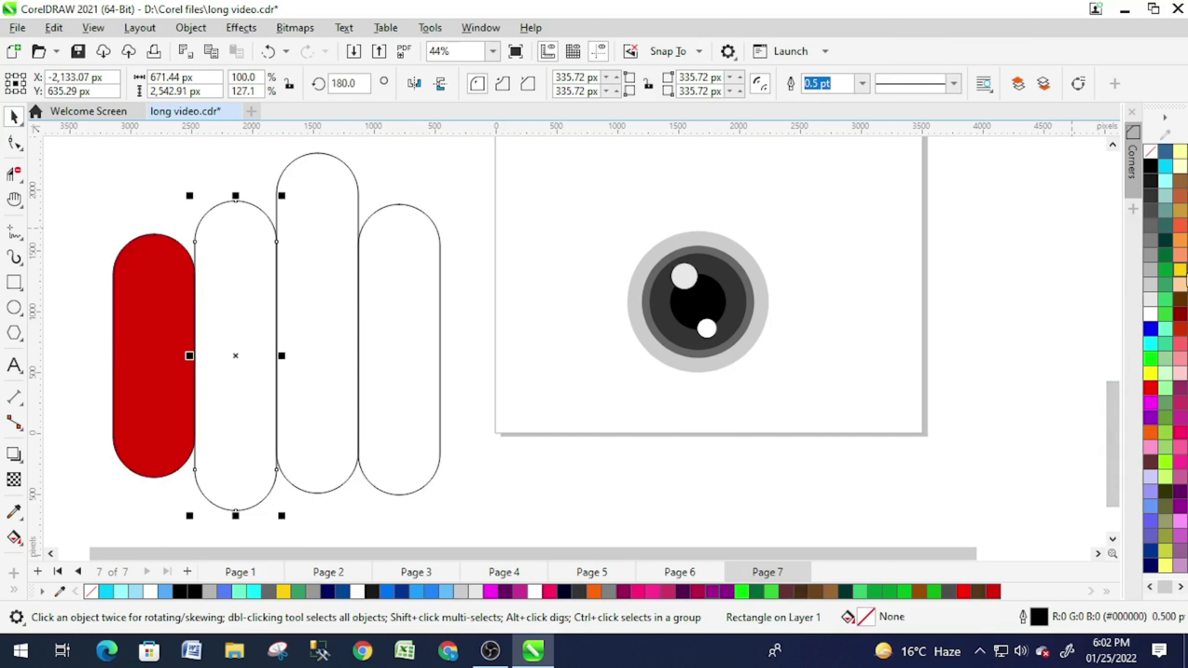
pyautogui.click(1181, 271)
# Fill the third pill blue and the fourth green, then select all four pills.
pyautogui.click(361, 275)
pyautogui.click(339, 275)
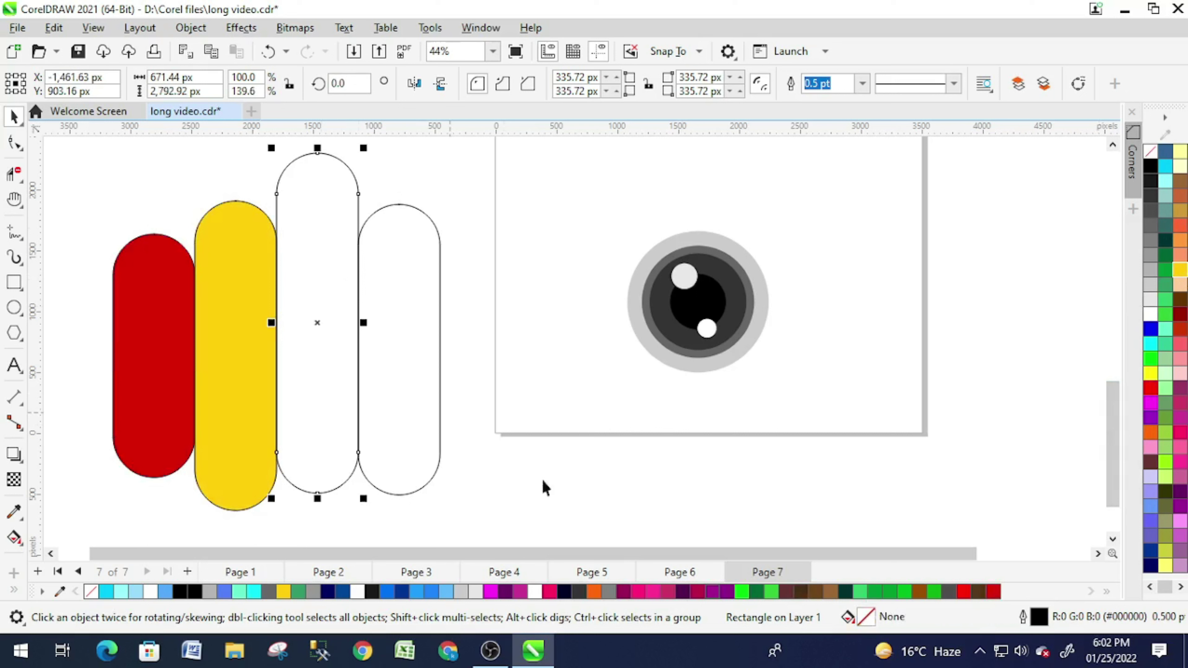
pyautogui.click(386, 591)
pyautogui.click(414, 433)
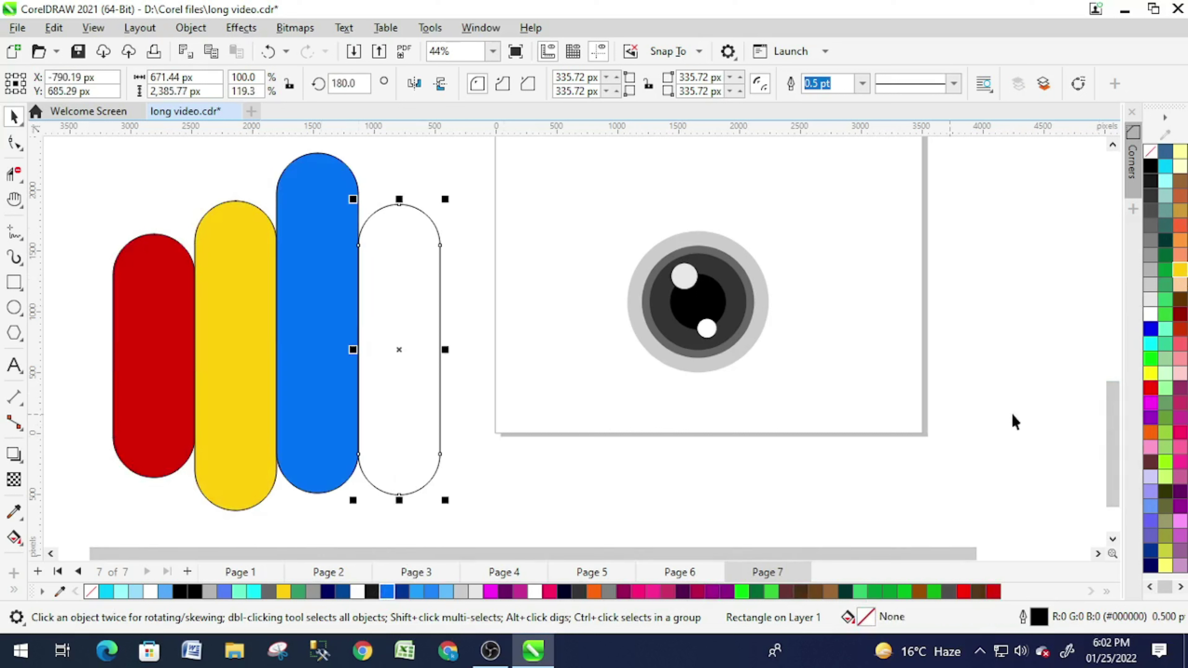
pyautogui.click(906, 592)
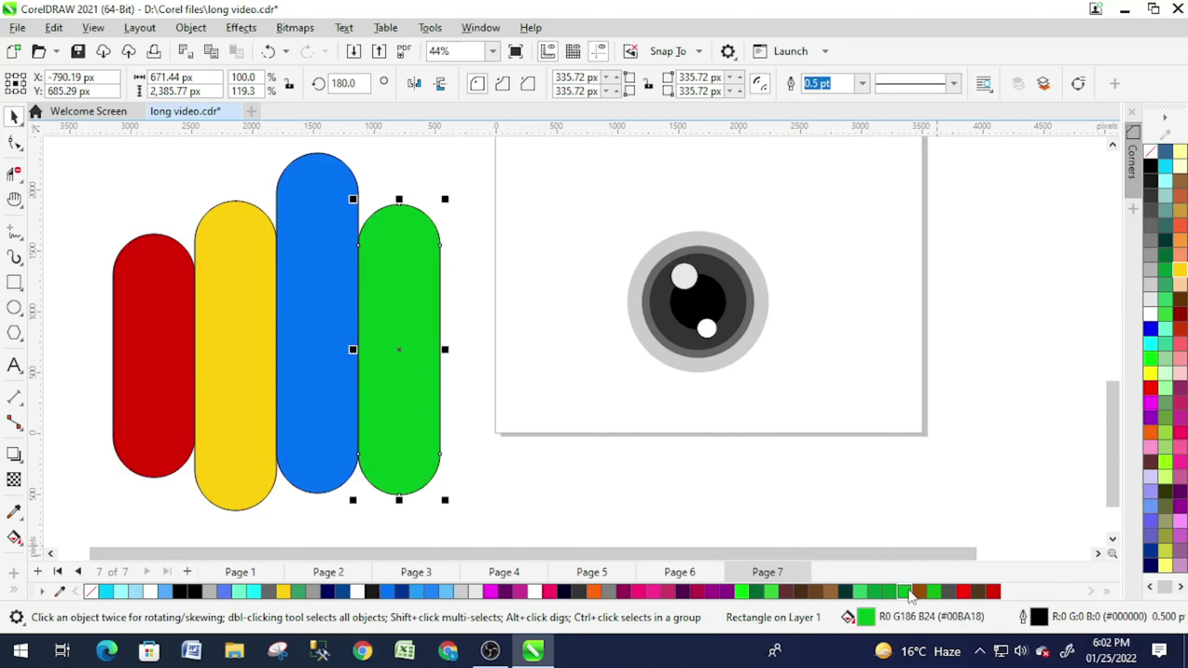
pyautogui.click(934, 592)
pyautogui.moveTo(580, 527)
pyautogui.mouseDown()
pyautogui.moveTo(76, 170)
pyautogui.moveTo(75, 147)
pyautogui.mouseUp()
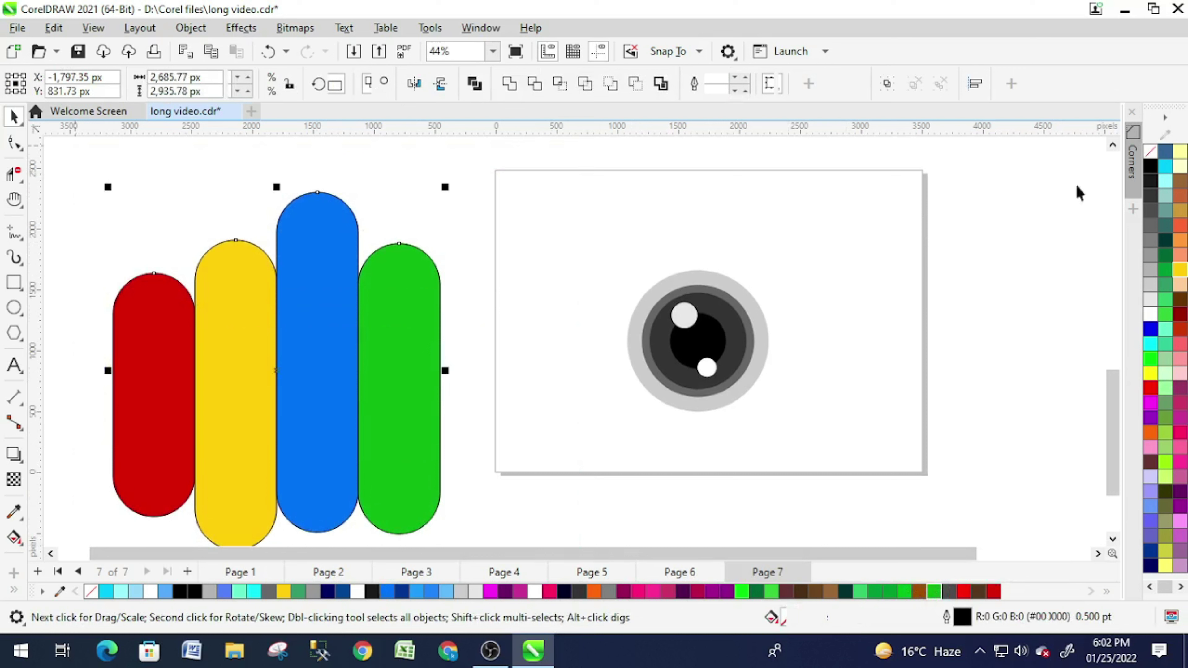
# Remove the pills' outlines, shrink them slightly, order them behind the eye, and move them onto the page.
pyautogui.rightClick(1151, 152)
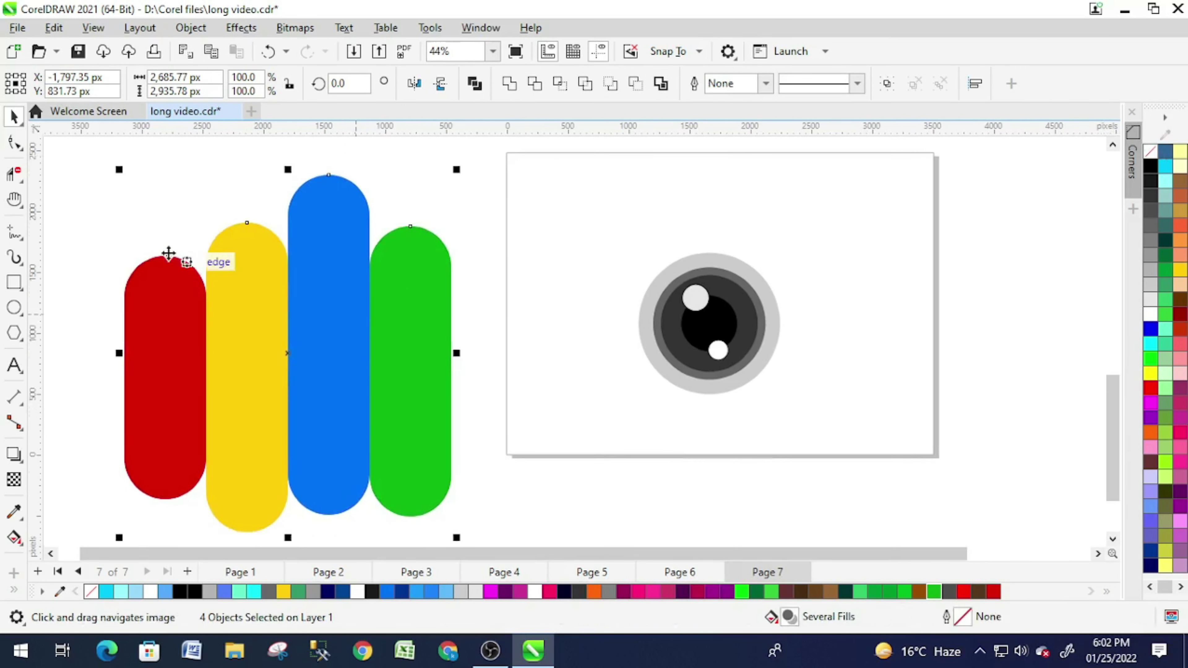
pyautogui.moveTo(120, 171); pyautogui.dragTo(132, 184)
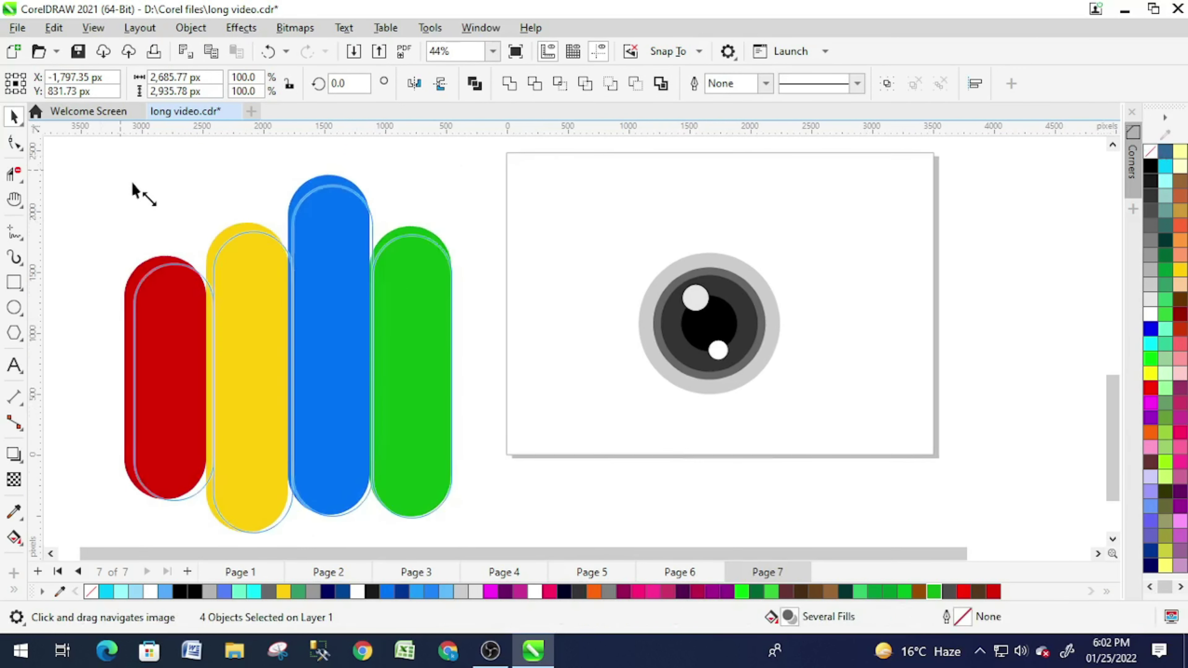
pyautogui.rightClick(281, 345)
pyautogui.moveTo(383, 304)
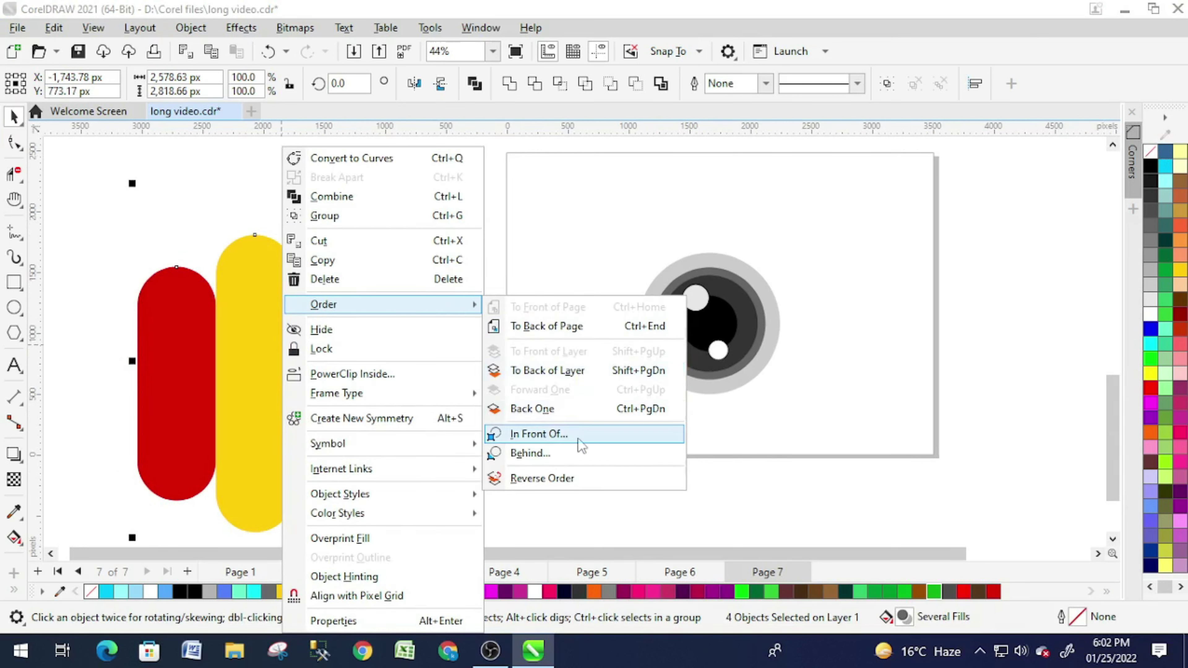
pyautogui.click(575, 452)
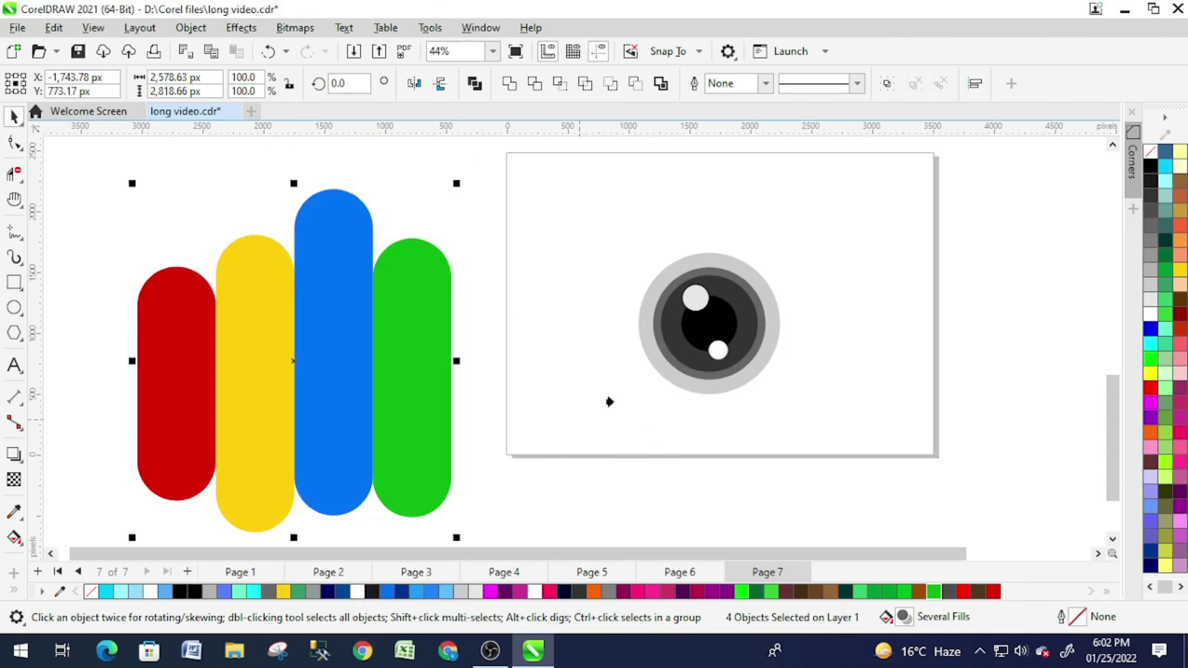
pyautogui.click(646, 360)
pyautogui.moveTo(437, 356); pyautogui.dragTo(807, 307)
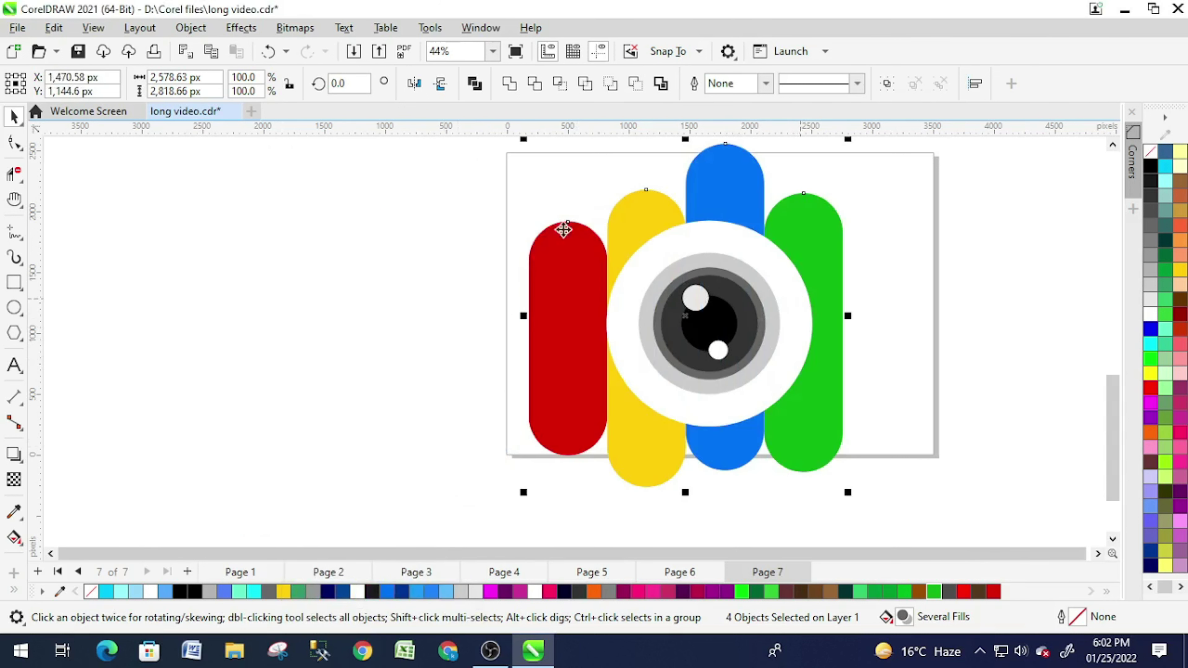
# Shrink the eye group to about three quarters of its size.
pyautogui.moveTo(506, 161)
pyautogui.mouseDown()
pyautogui.moveTo(537, 196)
pyautogui.moveTo(498, 131)
pyautogui.mouseUp()
pyautogui.press('Escape')
pyautogui.moveTo(843, 453); pyautogui.dragTo(842, 452)
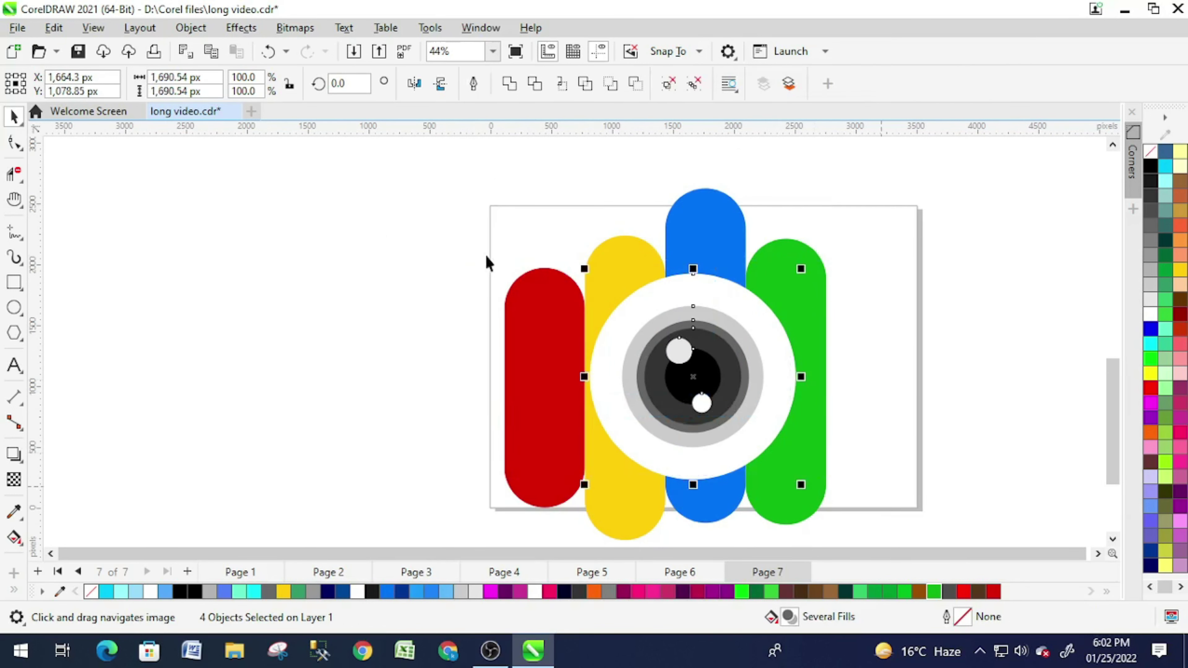
pyautogui.moveTo(610, 298); pyautogui.dragTo(610, 298)
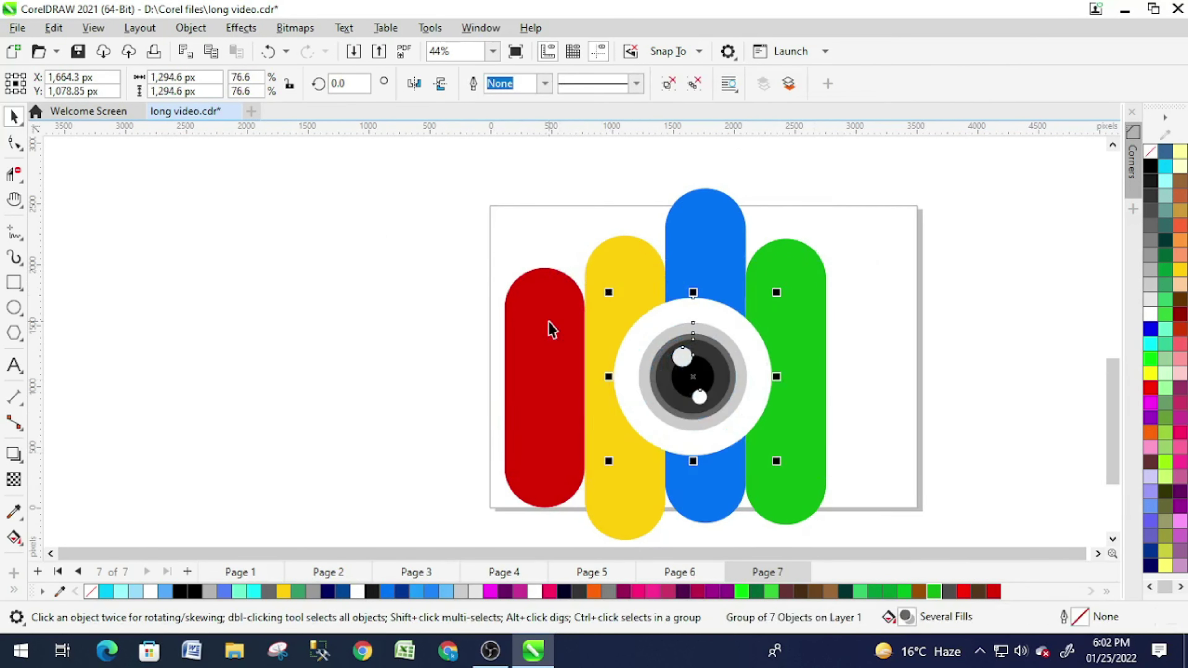
# Group the red, yellow, blue and green pills together.
pyautogui.click(549, 328)
pyautogui.keyDown('shift'); pyautogui.click(637, 266); pyautogui.keyUp('shift')
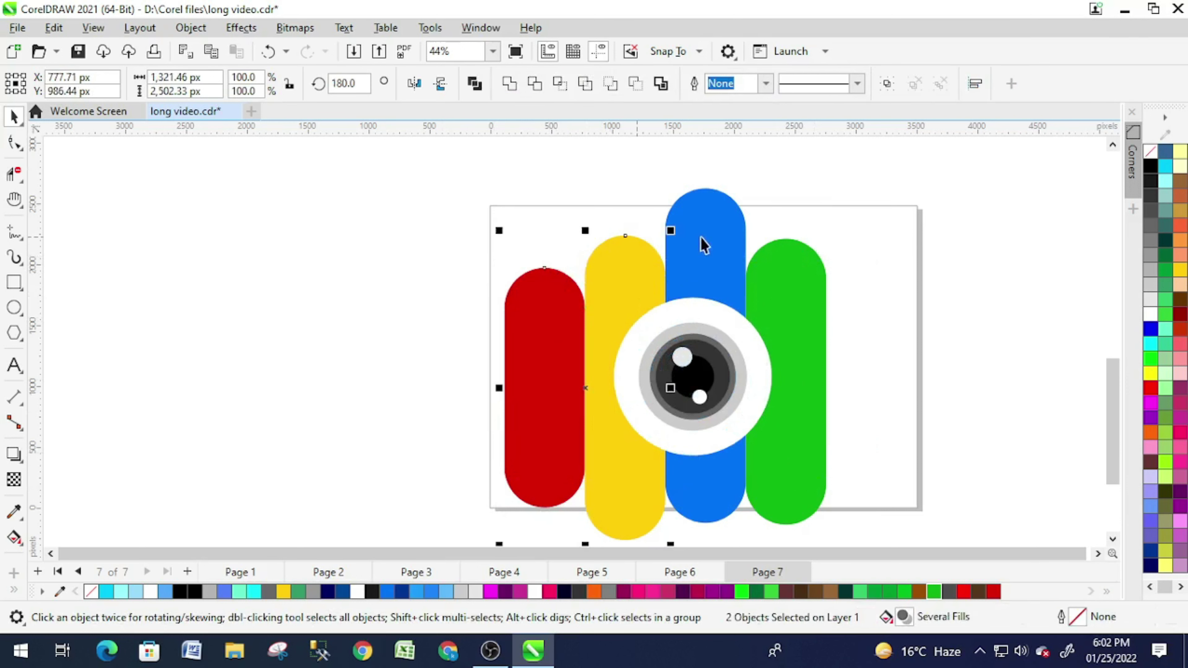
pyautogui.keyDown('shift'); pyautogui.click(702, 244); pyautogui.keyUp('shift')
pyautogui.keyDown('shift'); pyautogui.click(803, 284); pyautogui.keyUp('shift')
pyautogui.moveTo(805, 321); pyautogui.dragTo(824, 303)
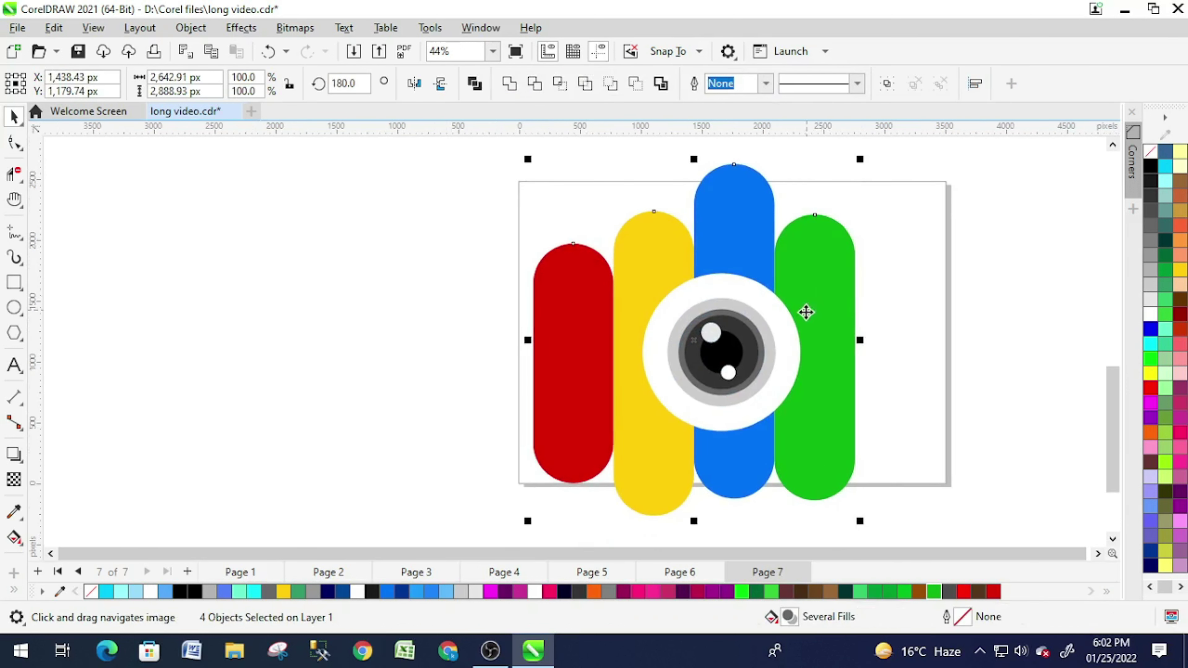
pyautogui.hotkey('ctrl', 'g')
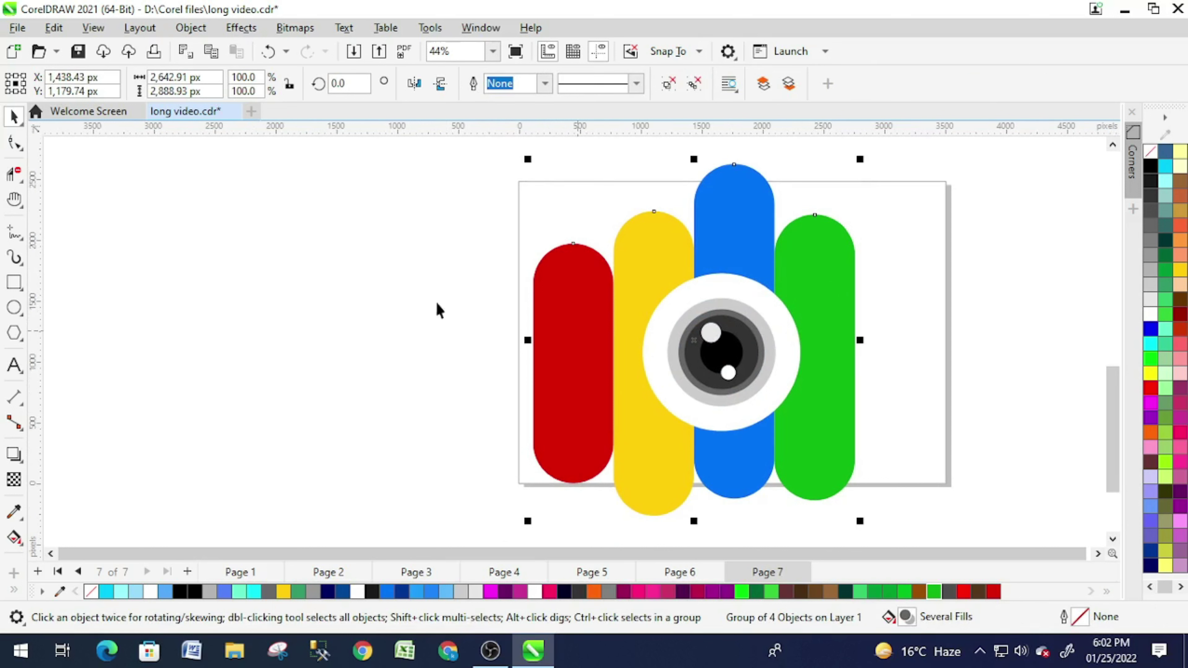
# Centre the eye horizontally and vertically over the pill group.
pyautogui.click(439, 310)
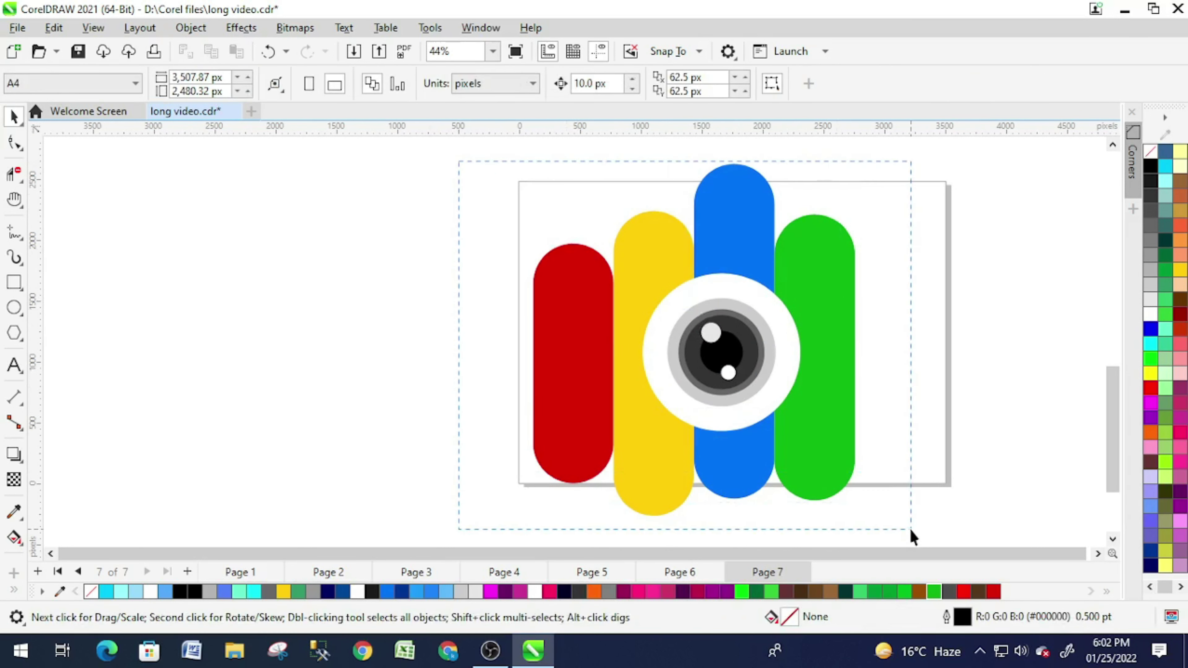
pyautogui.moveTo(460, 170); pyautogui.dragTo(909, 531)
pyautogui.press('c')
pyautogui.press('e')
pyautogui.click(938, 410)
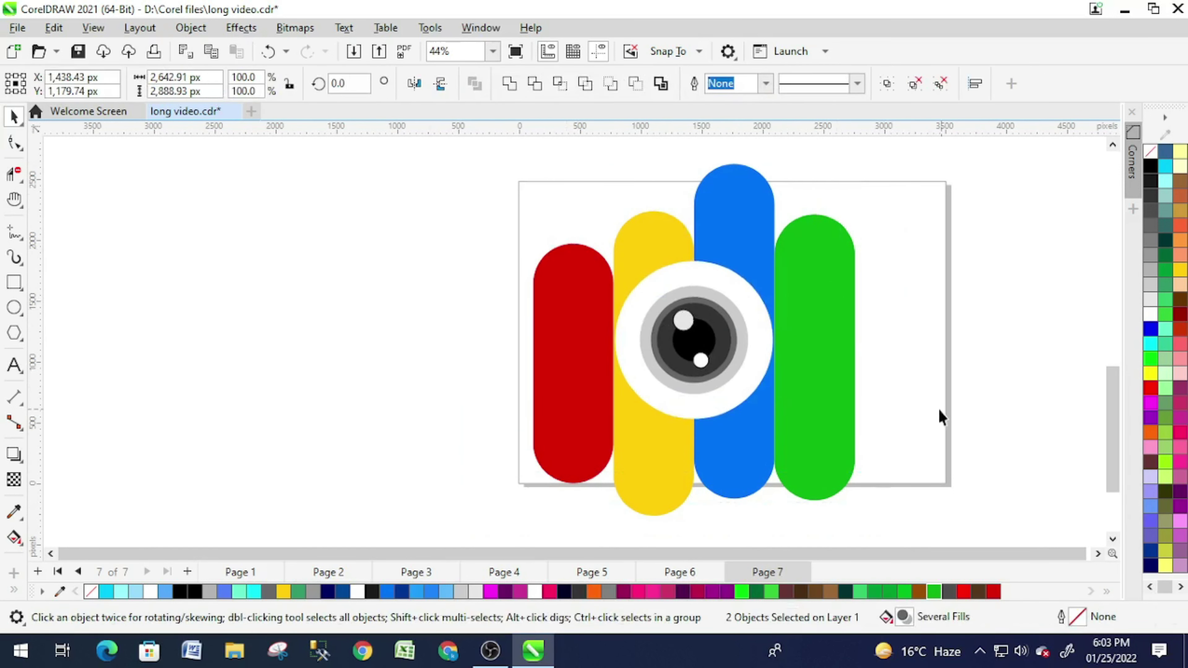
pyautogui.scroll(1, 702, 344)
# Ungroup the eye and shrink the white circle behind the lens slightly.
pyautogui.click(701, 342)
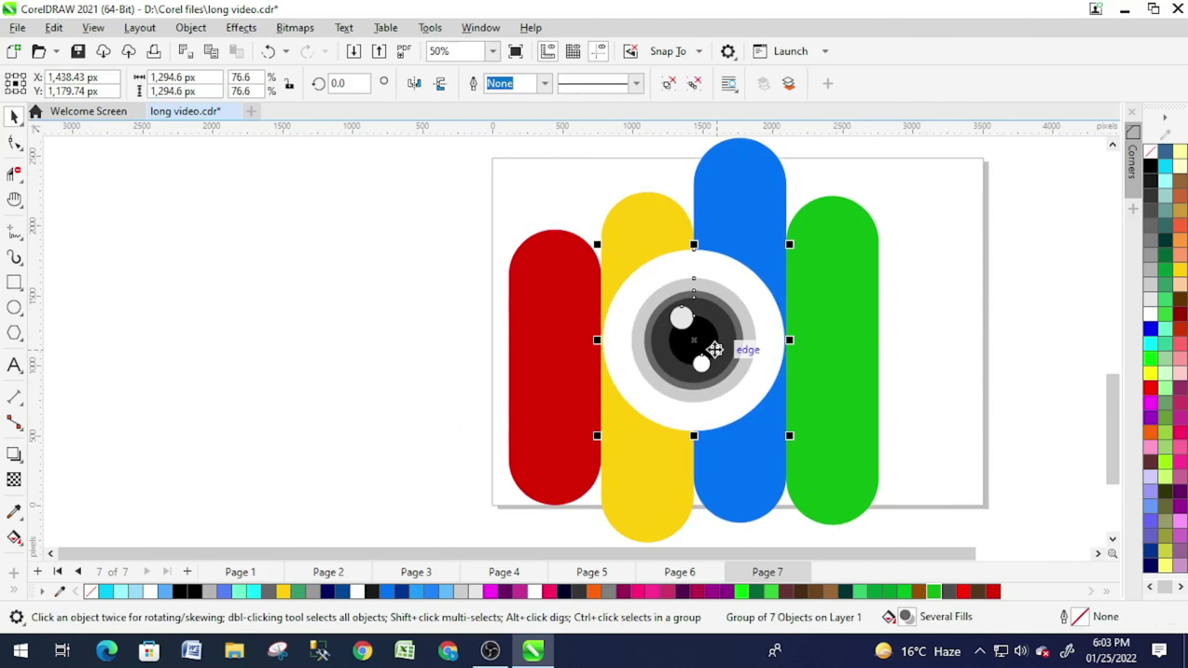
pyautogui.hotkey('ctrl', 'u')
pyautogui.click(734, 278)
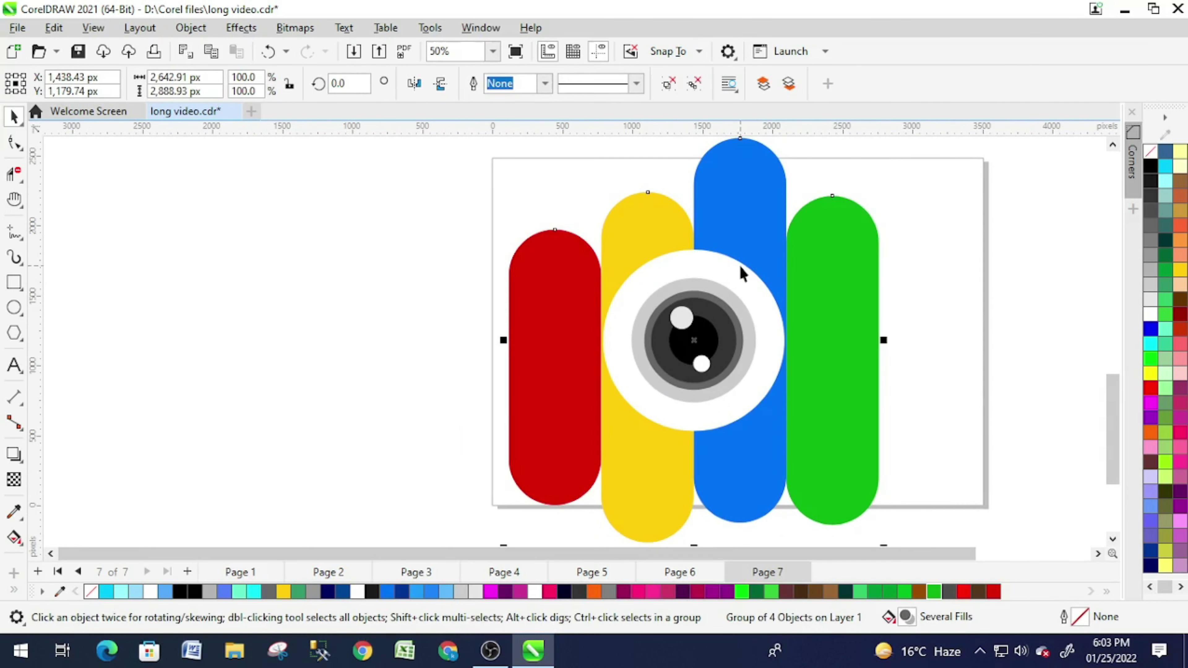
pyautogui.click(771, 270)
pyautogui.moveTo(789, 244); pyautogui.dragTo(783, 249)
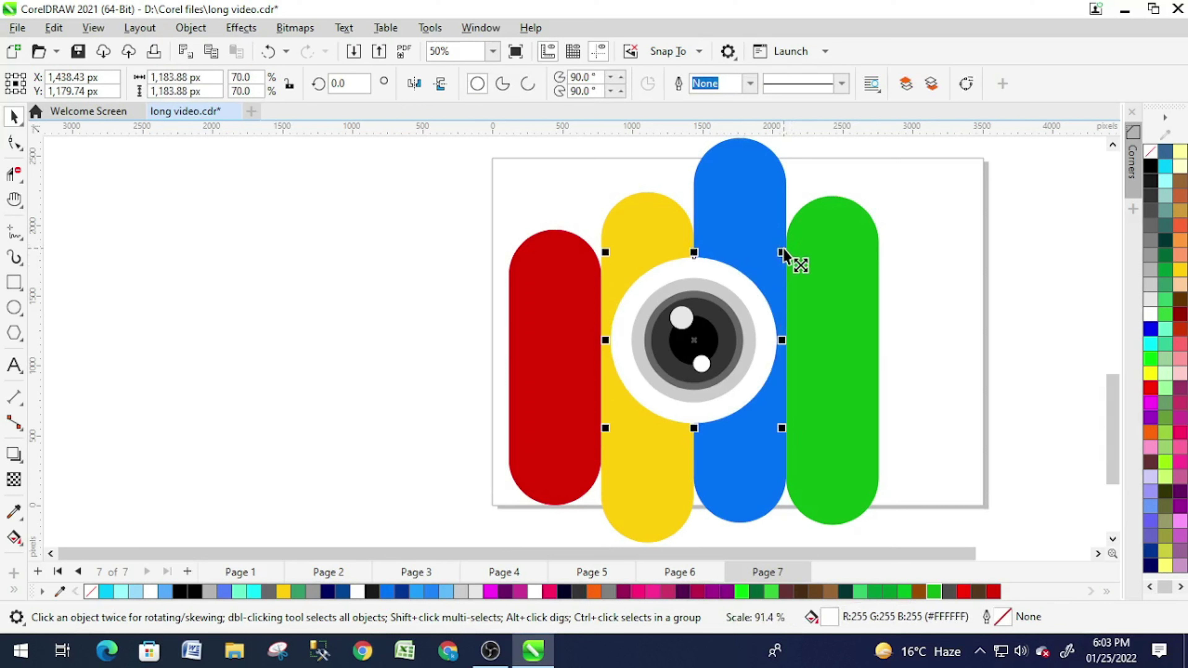
# Undo the white circle's shrink and nudge the pill group up slightly.
pyautogui.click(761, 240)
pyautogui.hotkey('ctrl', 'z')
pyautogui.moveTo(379, 244); pyautogui.dragTo(849, 482)
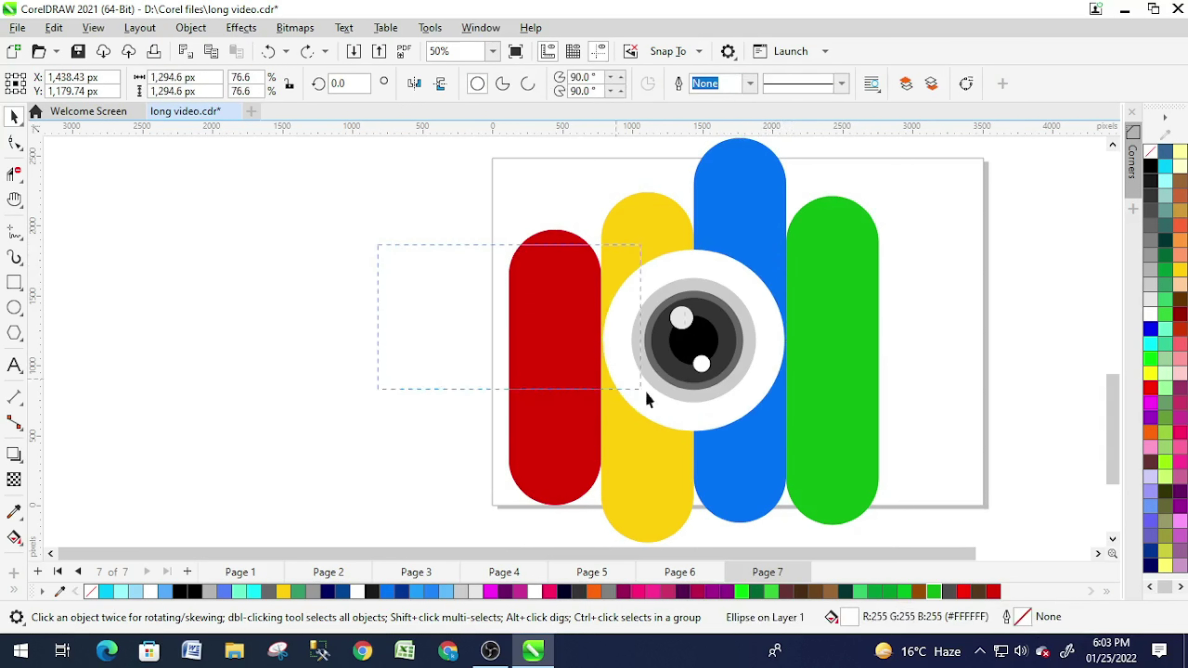
pyautogui.click(556, 293)
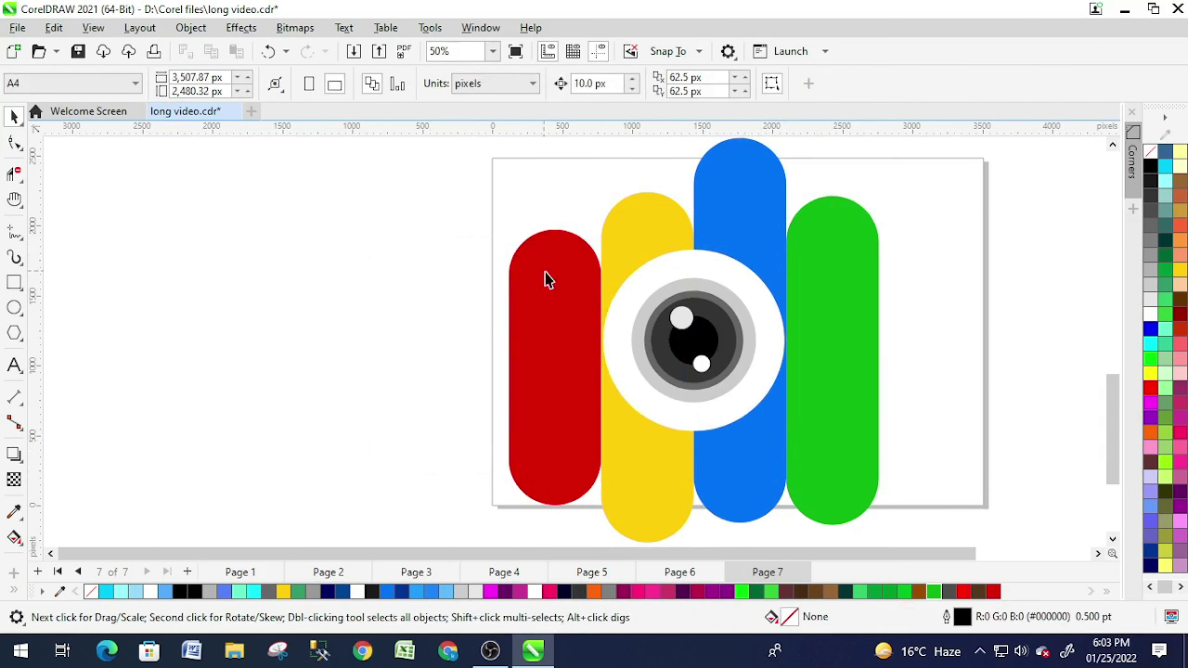
pyautogui.press('Up')
pyautogui.press('Up')
pyautogui.press('Up')
pyautogui.press('Up')
pyautogui.press('Up')
pyautogui.press('Up')
pyautogui.press('Up')
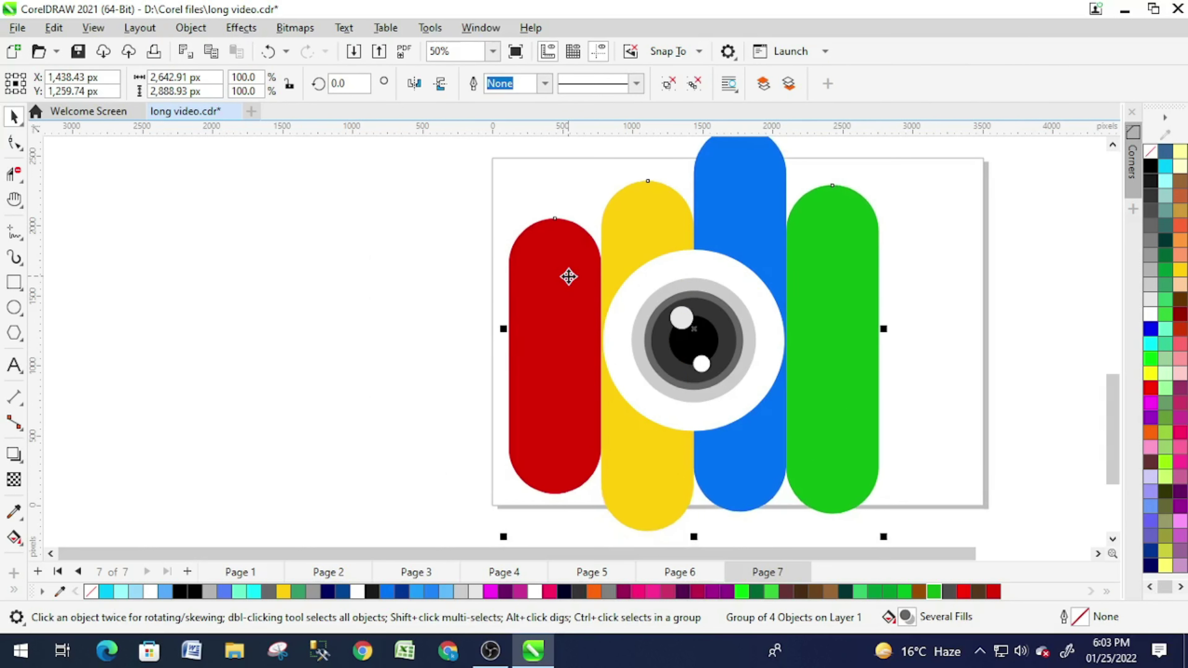
# Enlarge the eye group over the bars to about 1,457 px wide.
pyautogui.click(722, 342)
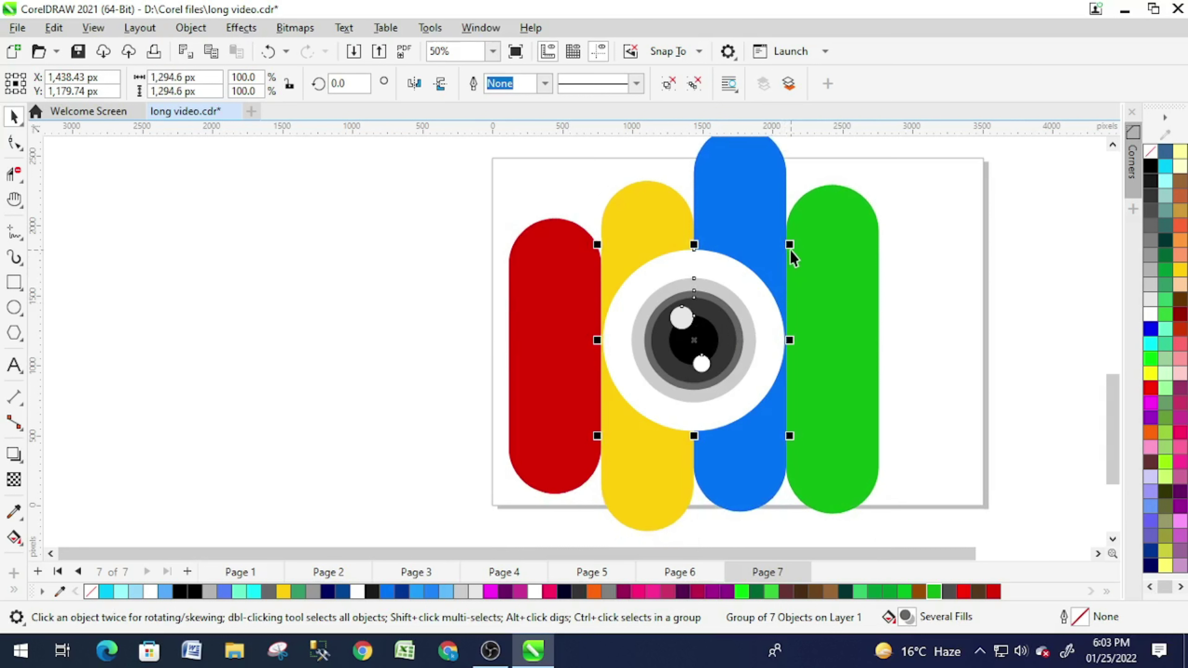
pyautogui.moveTo(798, 248); pyautogui.dragTo(822, 239)
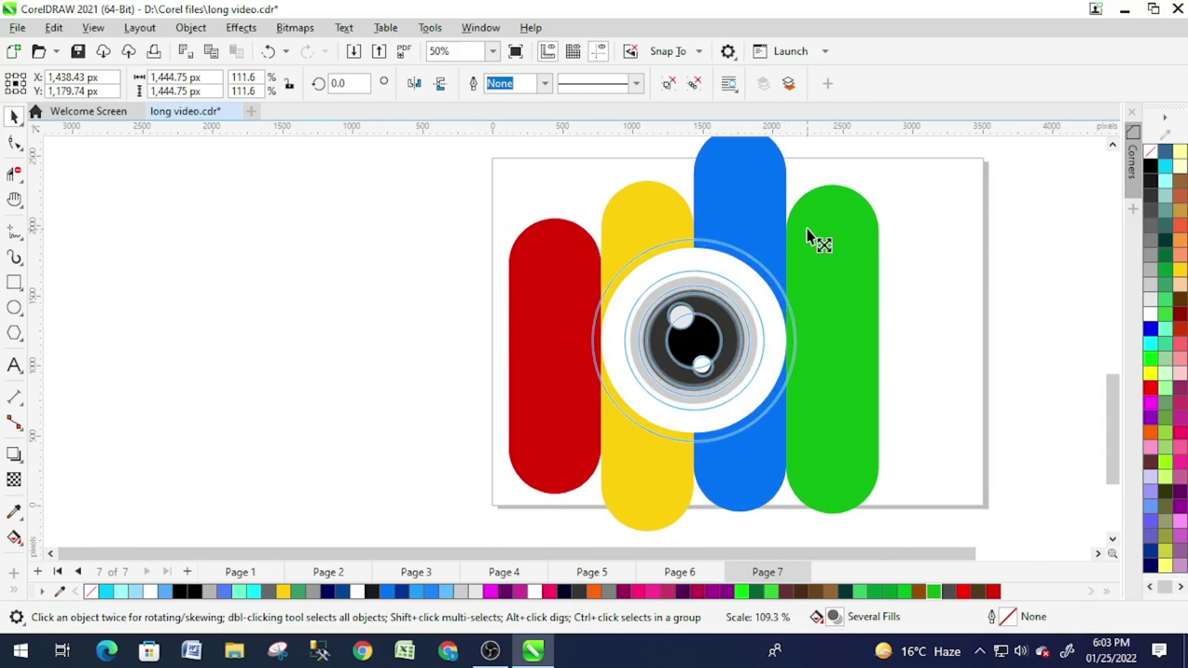
pyautogui.click(384, 291)
pyautogui.scroll(-1, 686, 329)
pyautogui.middleClick(687, 331)
# Scale the bar group and lens down together so the logo fits the page.
pyautogui.moveTo(445, 171); pyautogui.dragTo(849, 524)
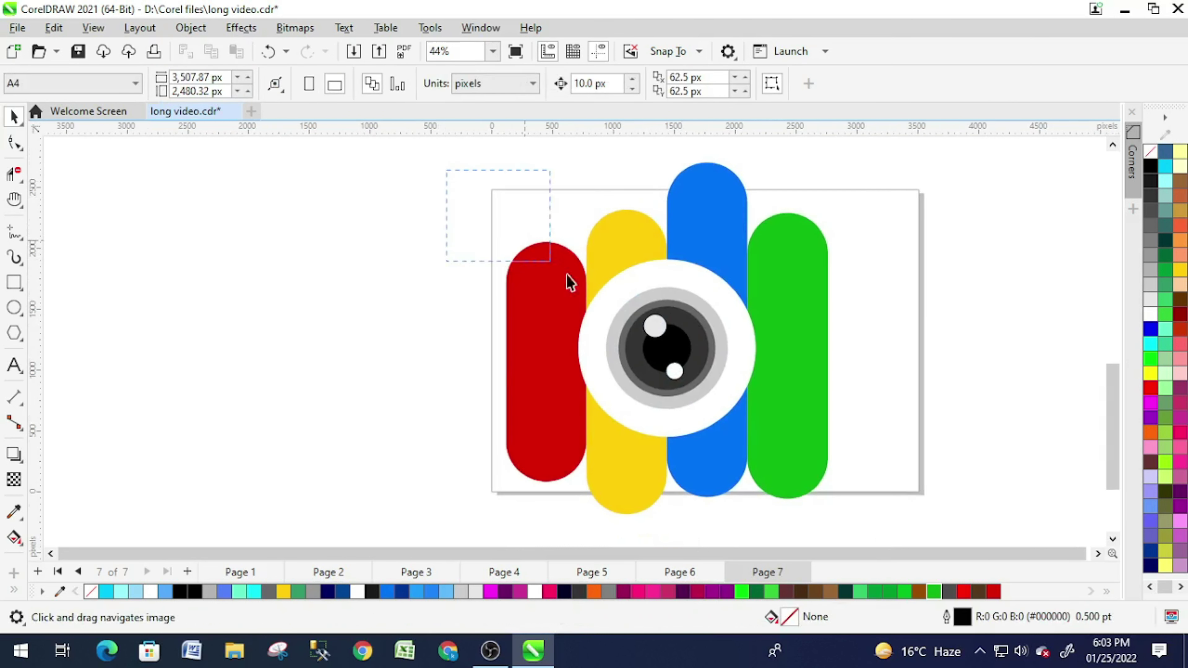
pyautogui.keyDown('shift'); pyautogui.click(716, 403); pyautogui.keyUp('shift')
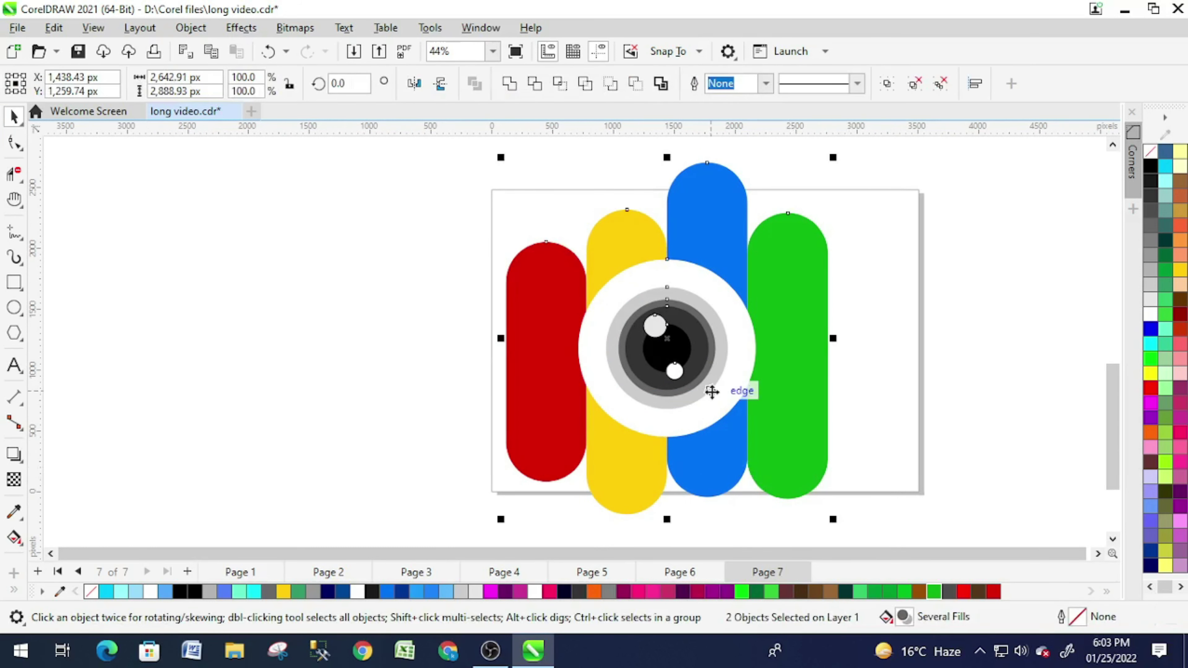
pyautogui.moveTo(835, 159); pyautogui.dragTo(794, 224)
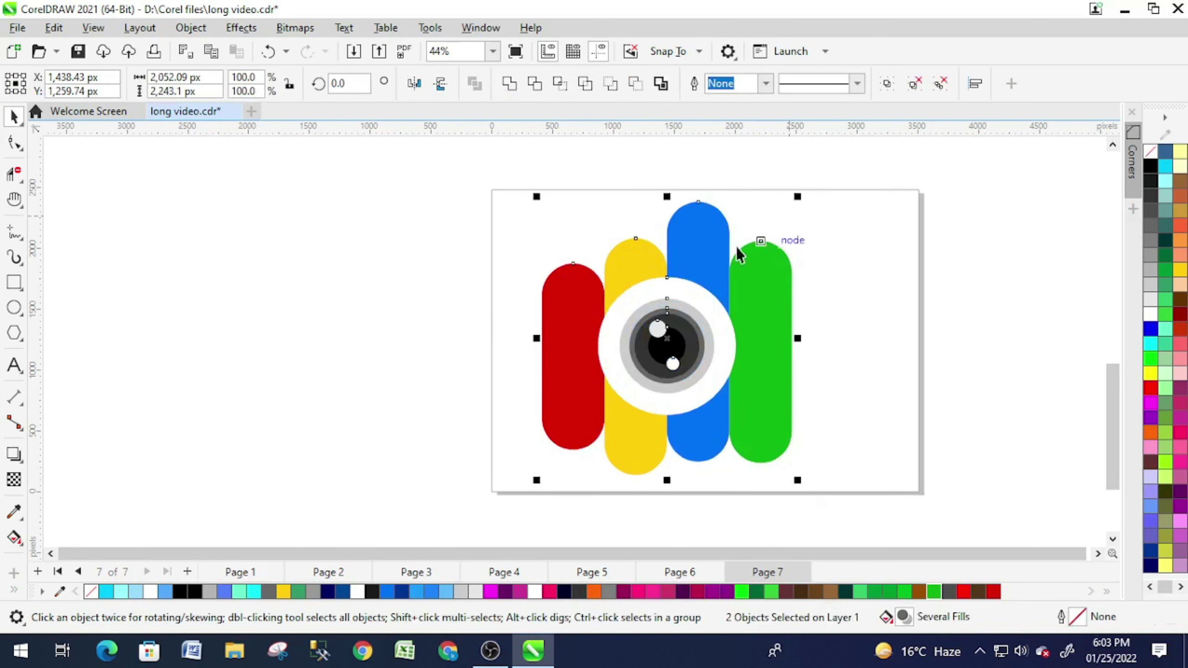
pyautogui.scroll(1, 711, 332)
pyautogui.click(952, 341)
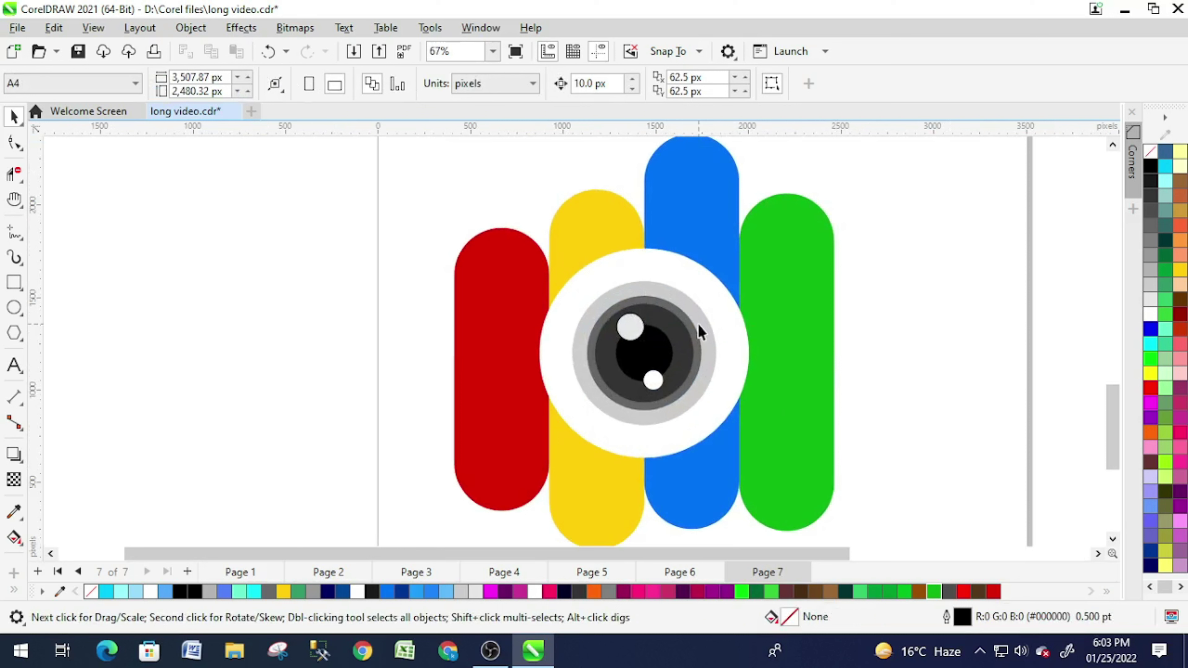
# Narrow the bar group from its right side, undoing and retrying the width change.
pyautogui.click(798, 330)
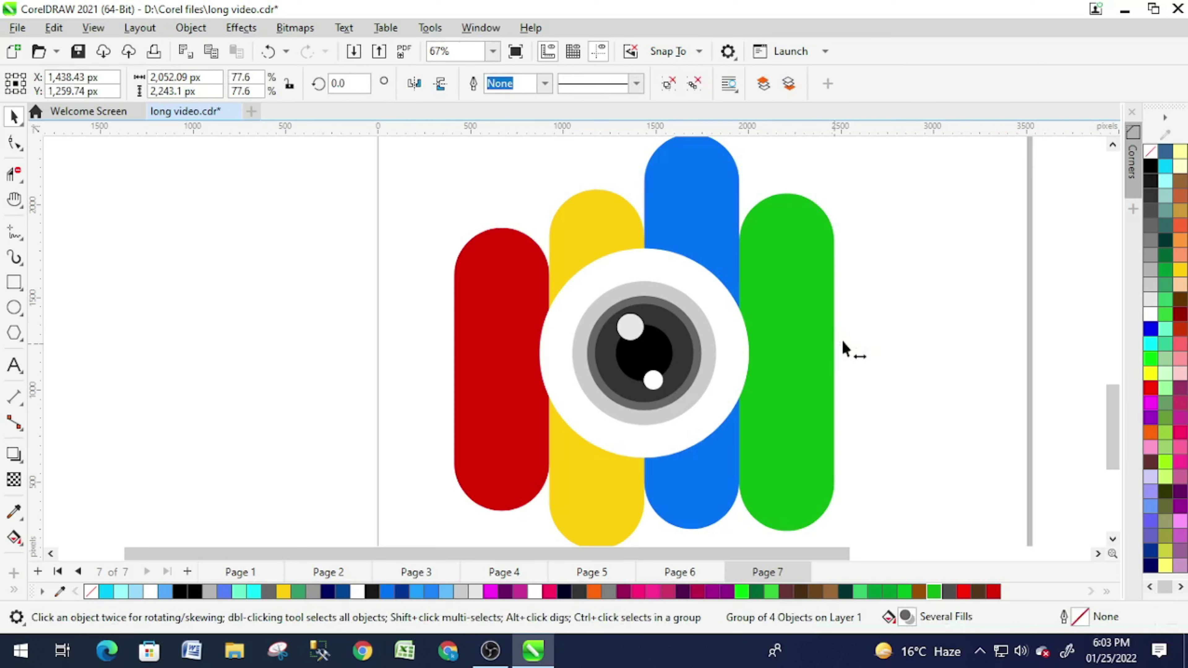
pyautogui.moveTo(842, 344); pyautogui.dragTo(805, 345)
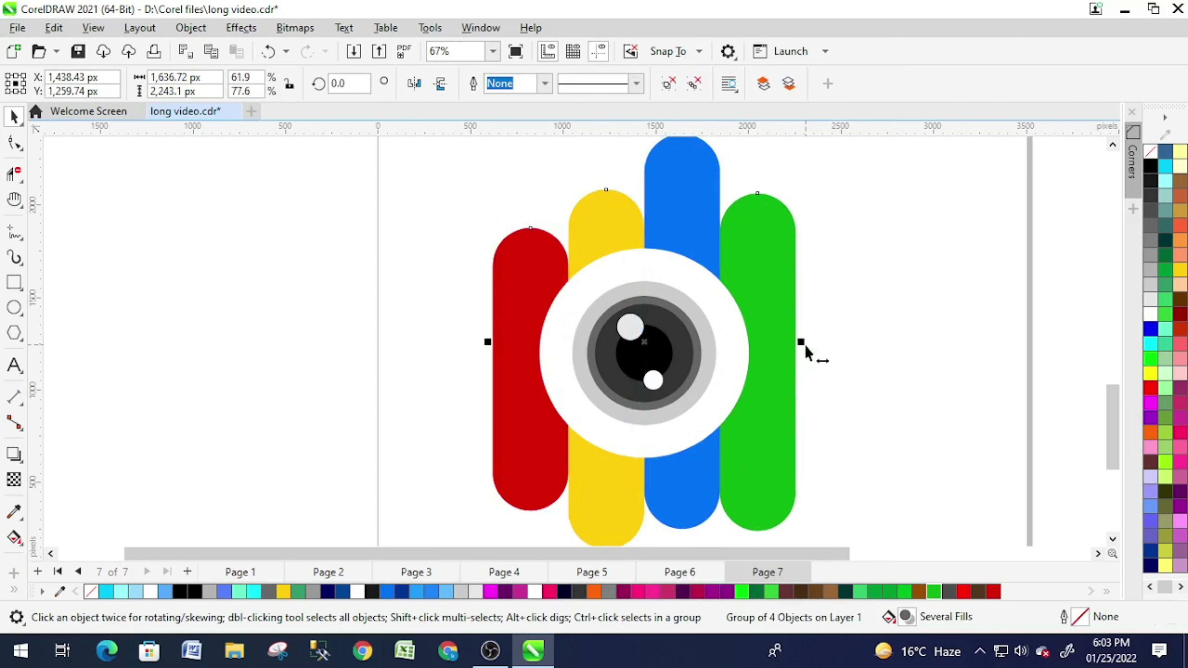
pyautogui.scroll(-1, 804, 354)
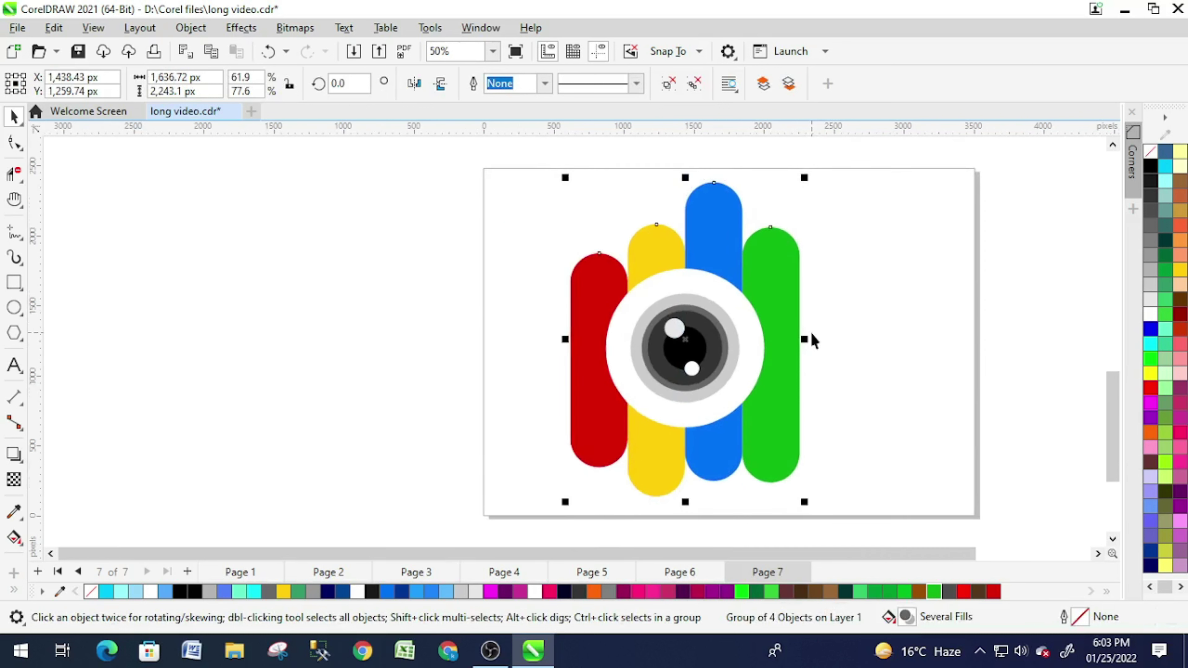
pyautogui.hotkey('ctrl', 'z')
pyautogui.scroll(1, 850, 350)
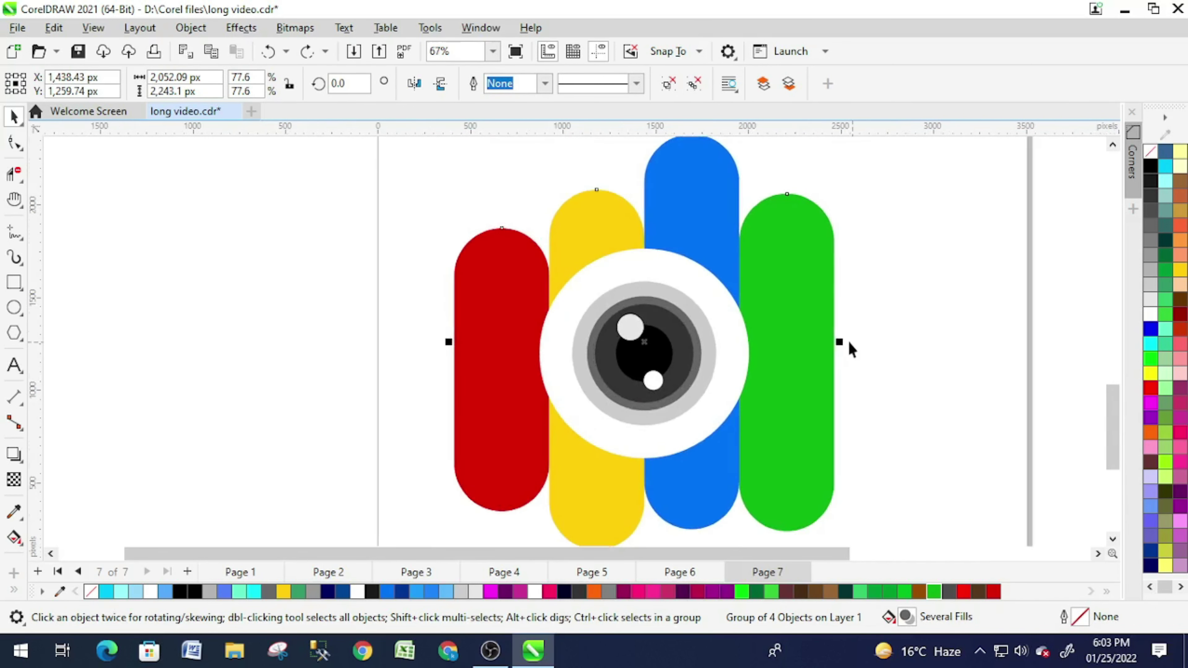
pyautogui.moveTo(840, 344); pyautogui.dragTo(827, 348)
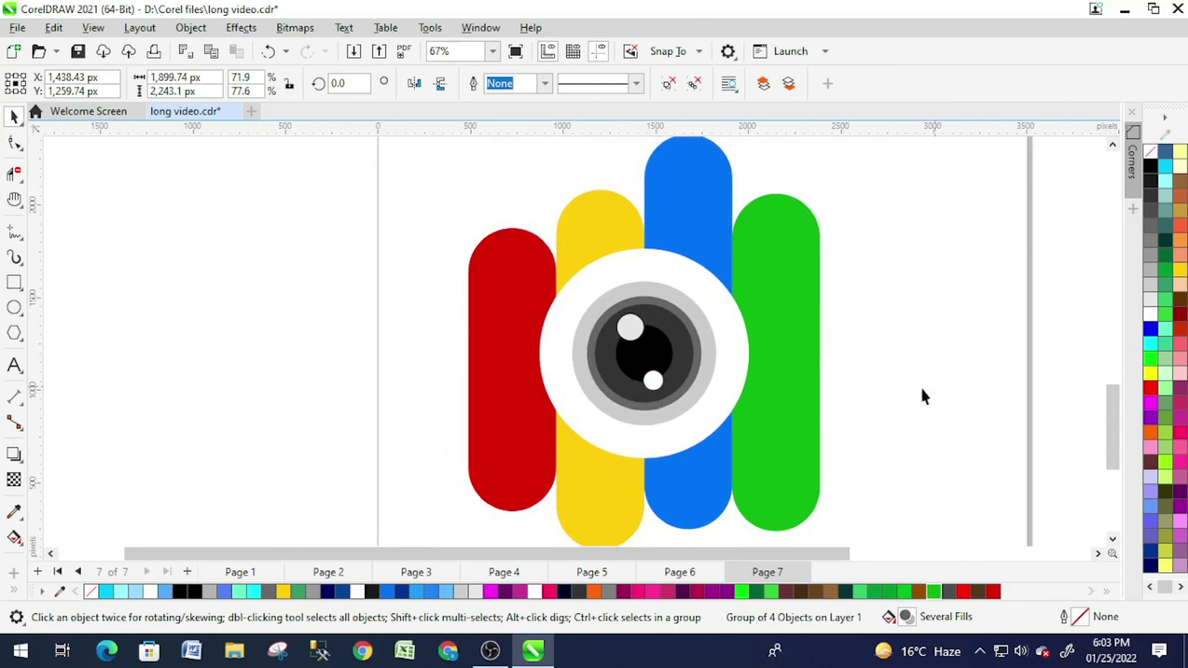
pyautogui.click(922, 392)
pyautogui.scroll(-1, 821, 388)
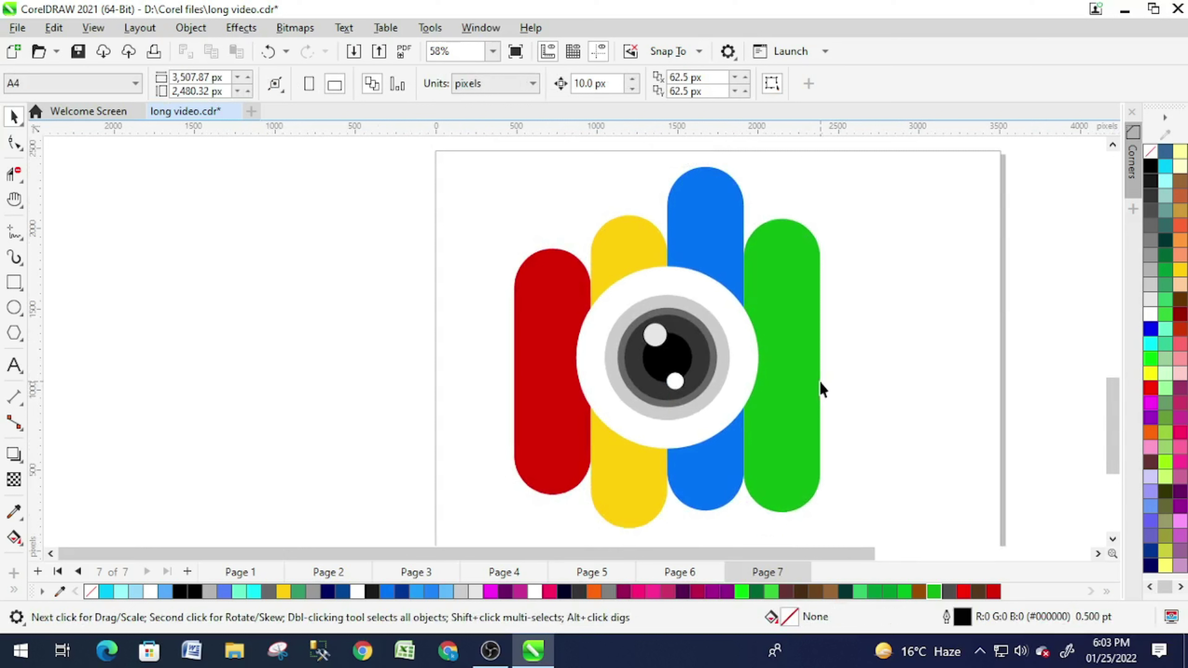
# Narrow the bars further and shorten them from the top to about 1,769 × 2,080 px.
pyautogui.click(797, 360)
pyautogui.moveTo(831, 350); pyautogui.dragTo(820, 350)
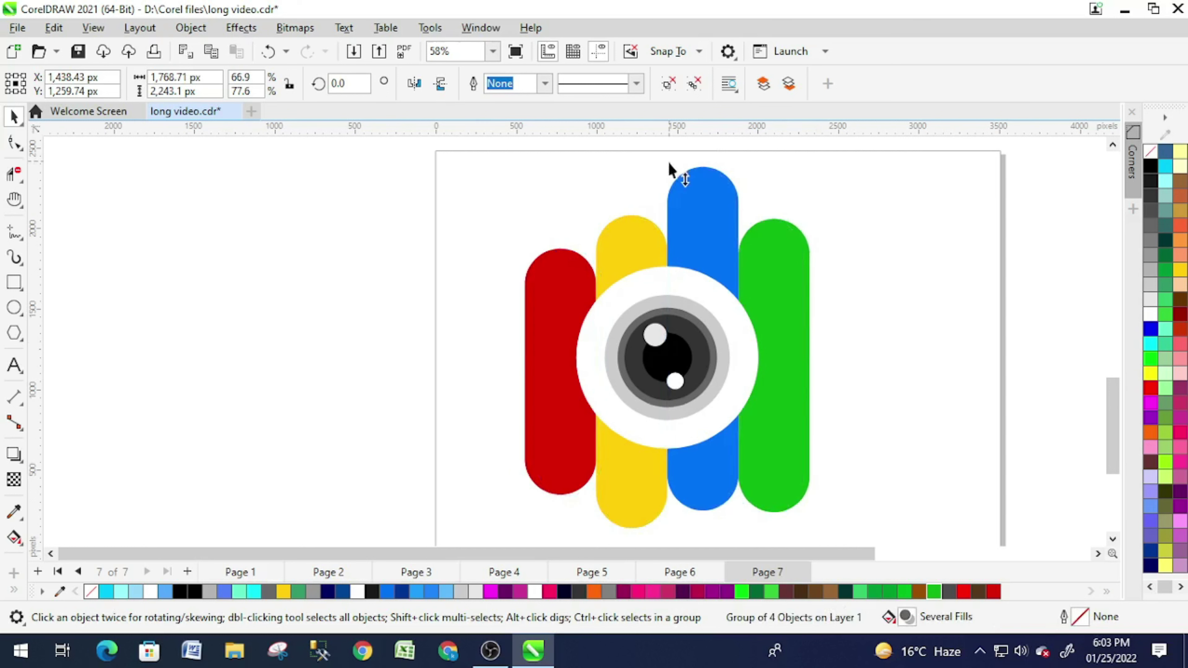
pyautogui.moveTo(667, 160); pyautogui.dragTo(666, 175)
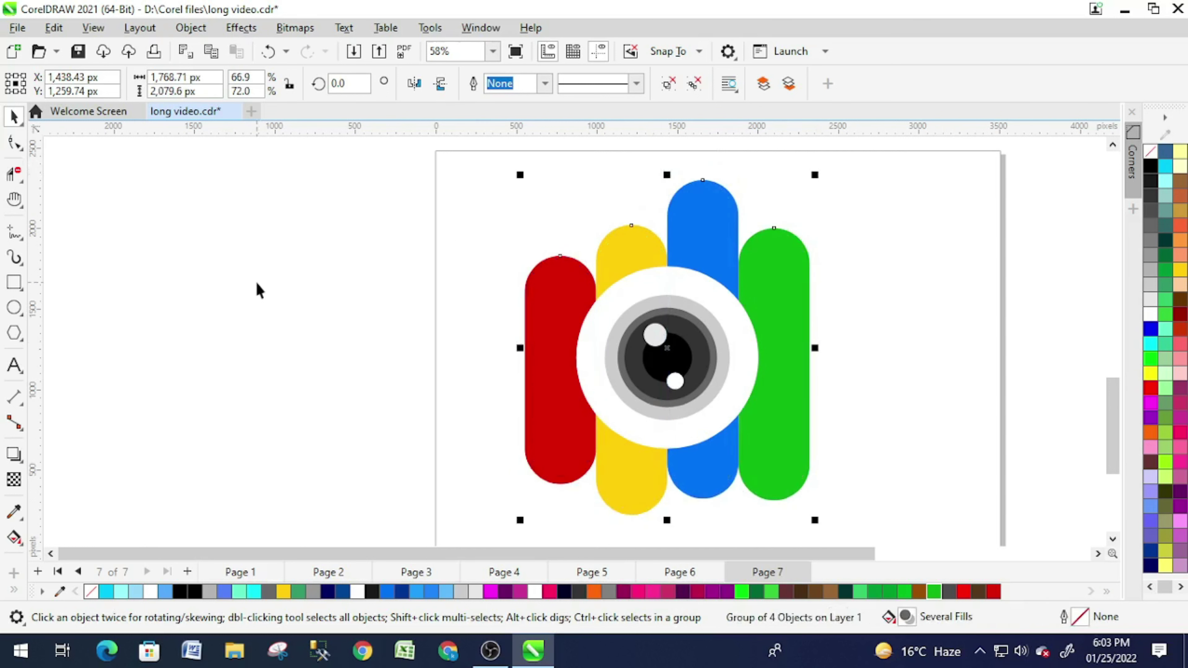
pyautogui.click(257, 286)
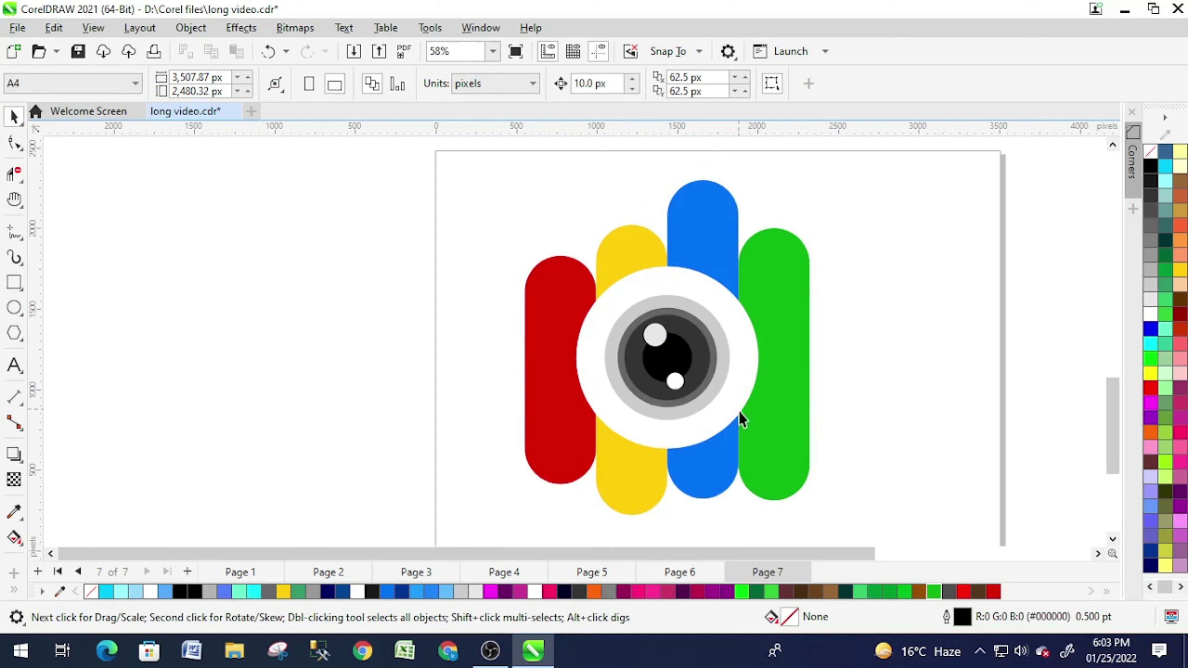
pyautogui.click(722, 473)
# Ungroup the bars and stretch the green, yellow and blue bars' bottoms slightly lower.
pyautogui.hotkey('ctrl', 'u')
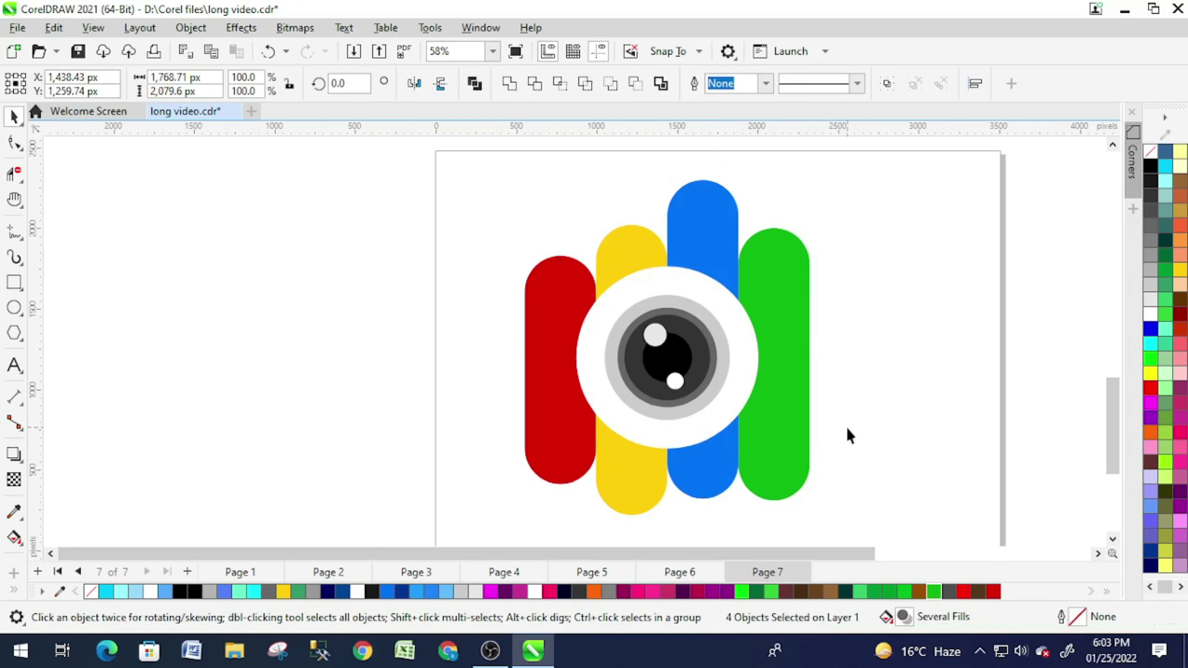
pyautogui.click(760, 483)
pyautogui.moveTo(776, 517); pyautogui.dragTo(776, 524)
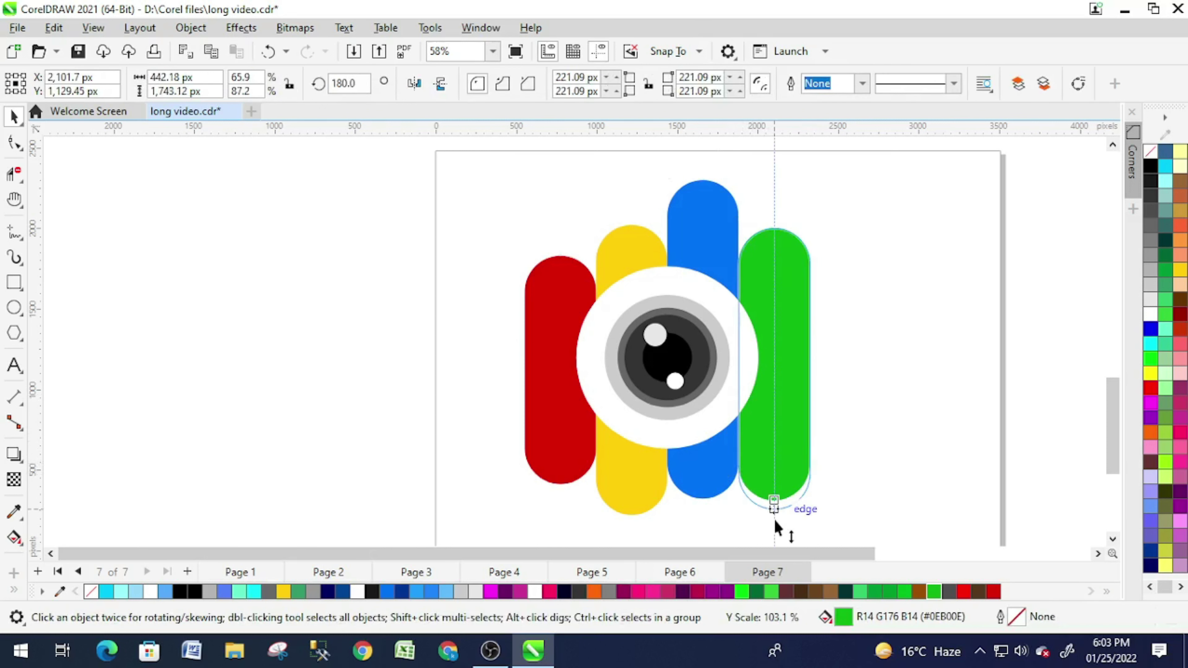
pyautogui.click(710, 480)
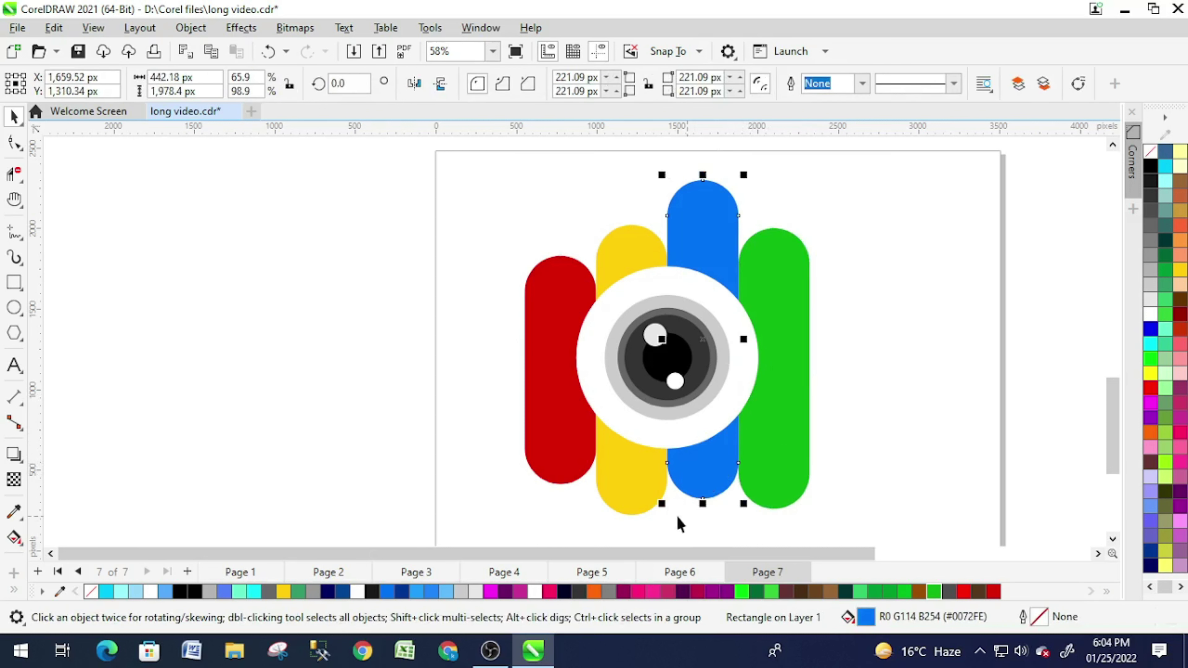
pyautogui.click(647, 507)
pyautogui.moveTo(632, 520); pyautogui.dragTo(637, 542)
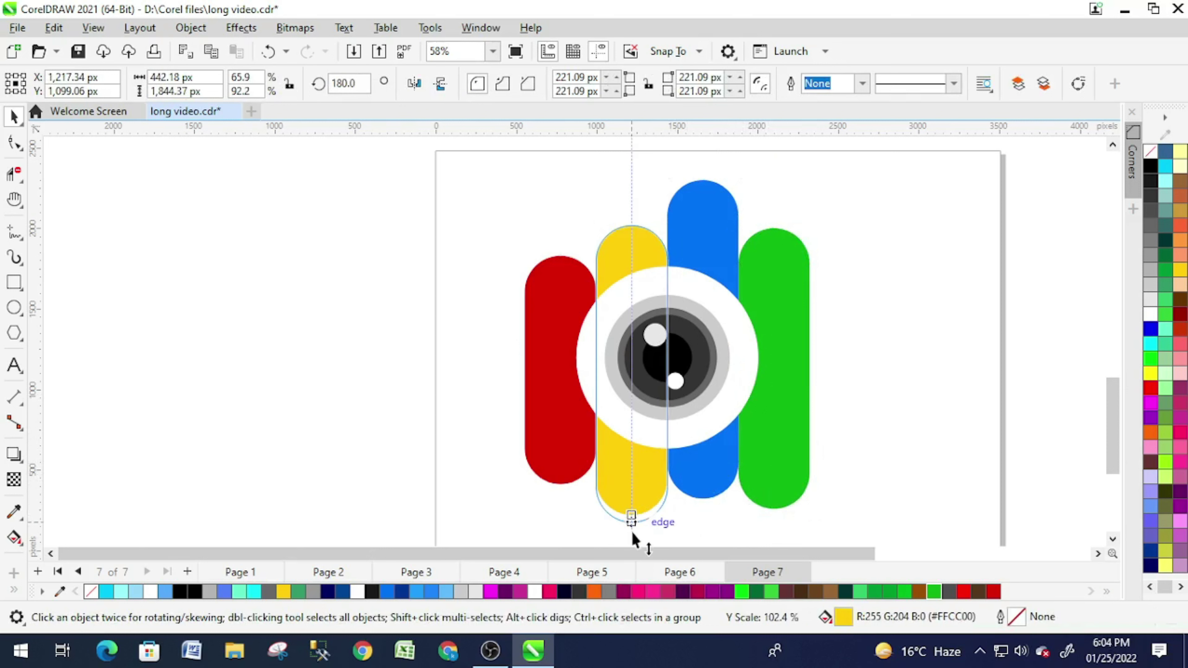
pyautogui.click(697, 491)
pyautogui.moveTo(702, 507); pyautogui.dragTo(707, 528)
pyautogui.click(356, 437)
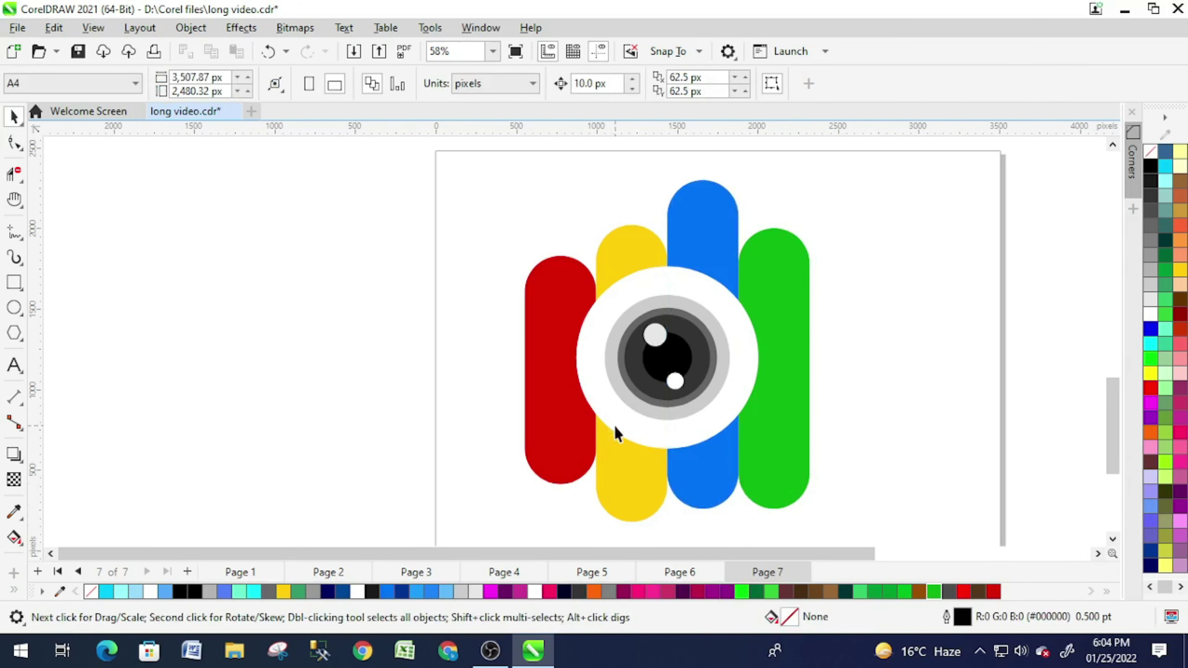
pyautogui.moveTo(413, 182); pyautogui.dragTo(865, 538)
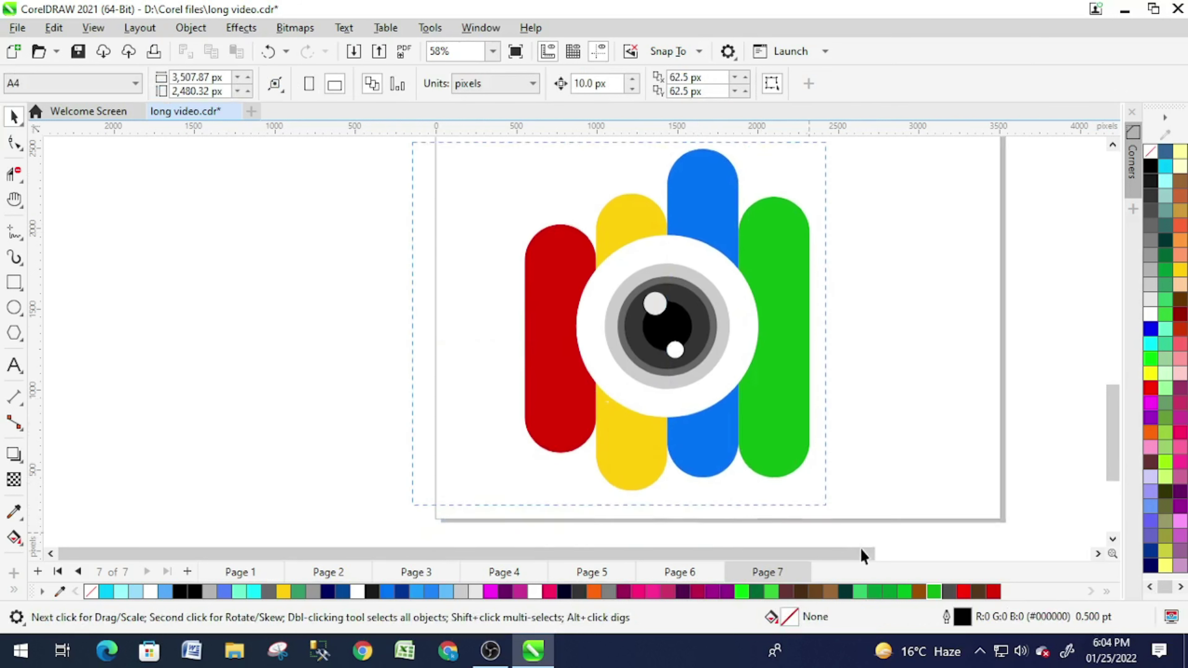
# Group the lens and four bars, zoom to fit, and move the logo about 108 px right.
pyautogui.hotkey('ctrl', 'g')
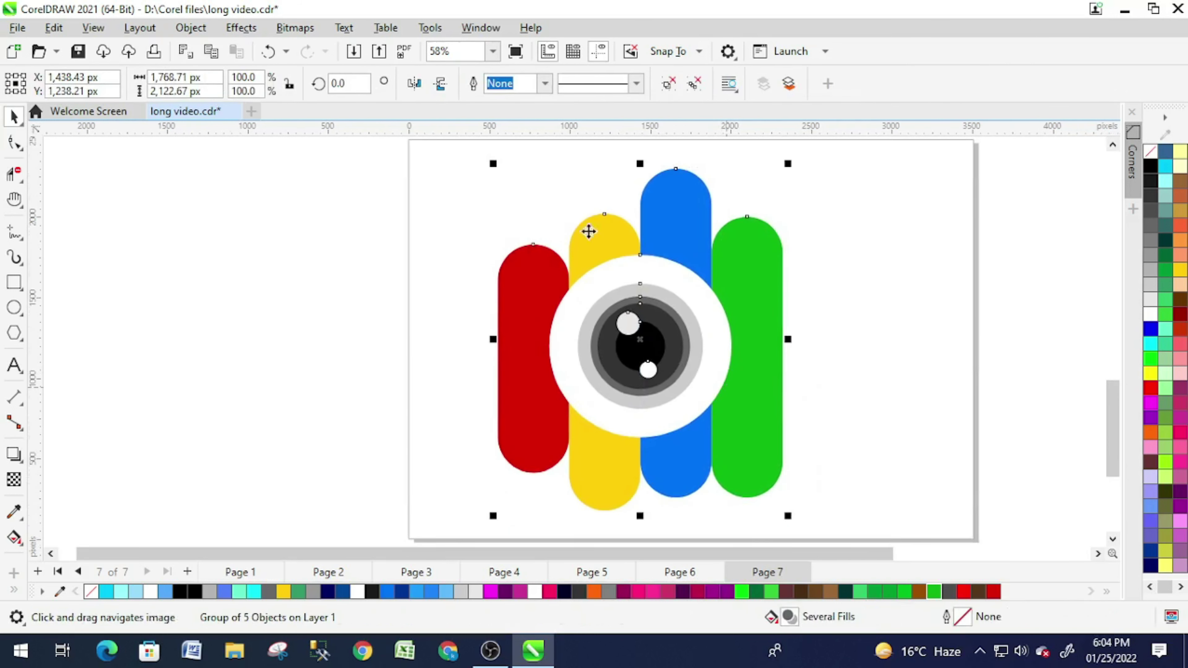
pyautogui.click(492, 51)
pyautogui.click(466, 70)
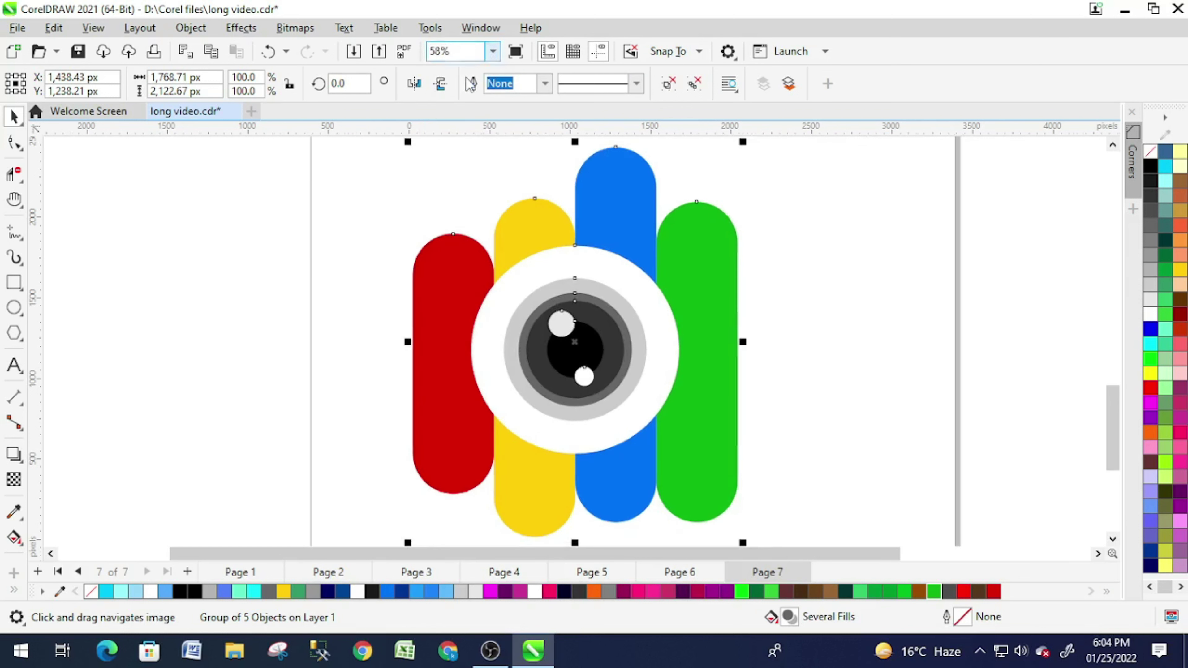
pyautogui.click(279, 253)
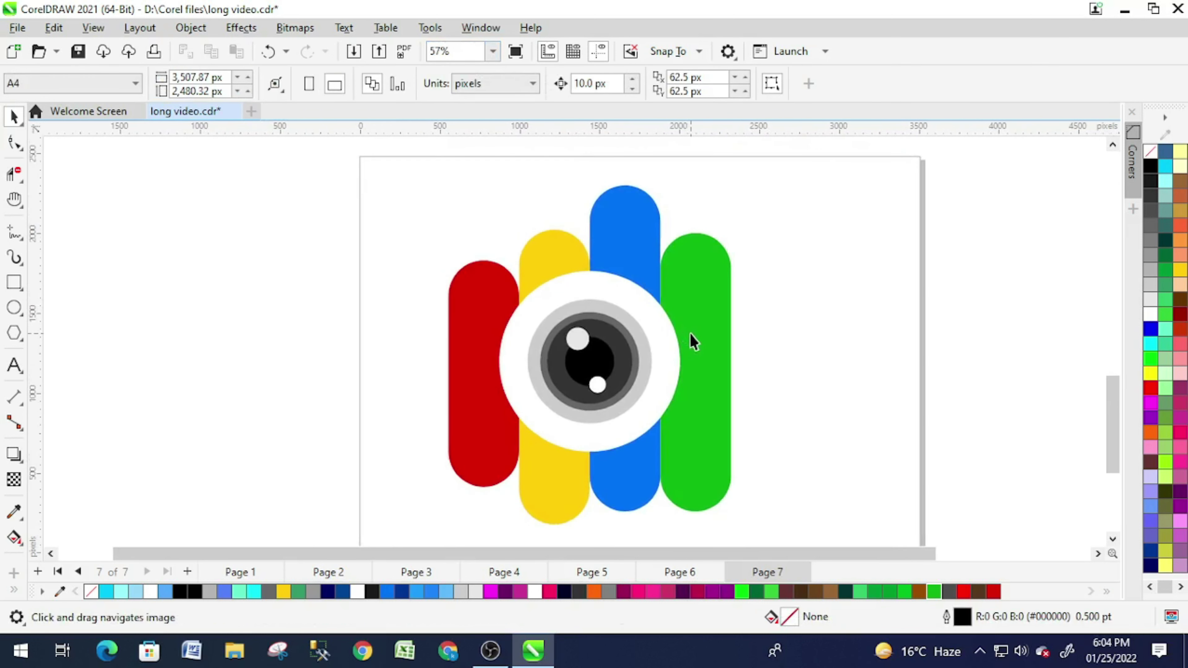
pyautogui.click(699, 340)
pyautogui.moveTo(701, 342); pyautogui.dragTo(752, 342)
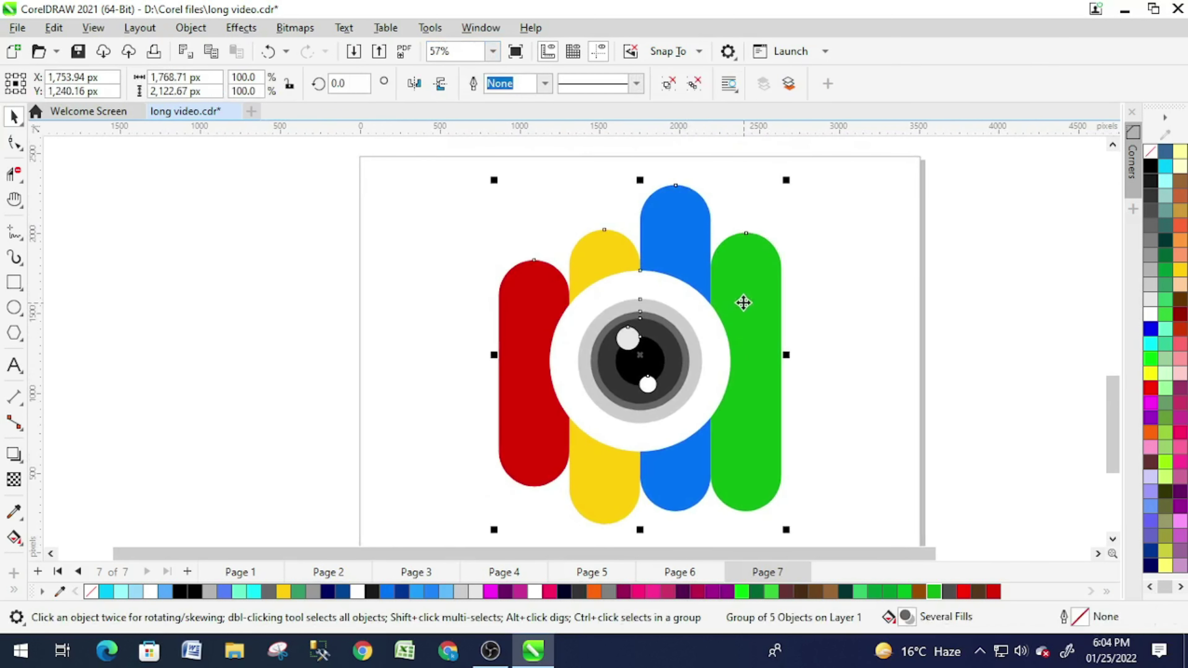
pyautogui.click(873, 357)
# Pan the view around the page to check the logo's position.
pyautogui.moveTo(849, 372); pyautogui.dragTo(867, 363)
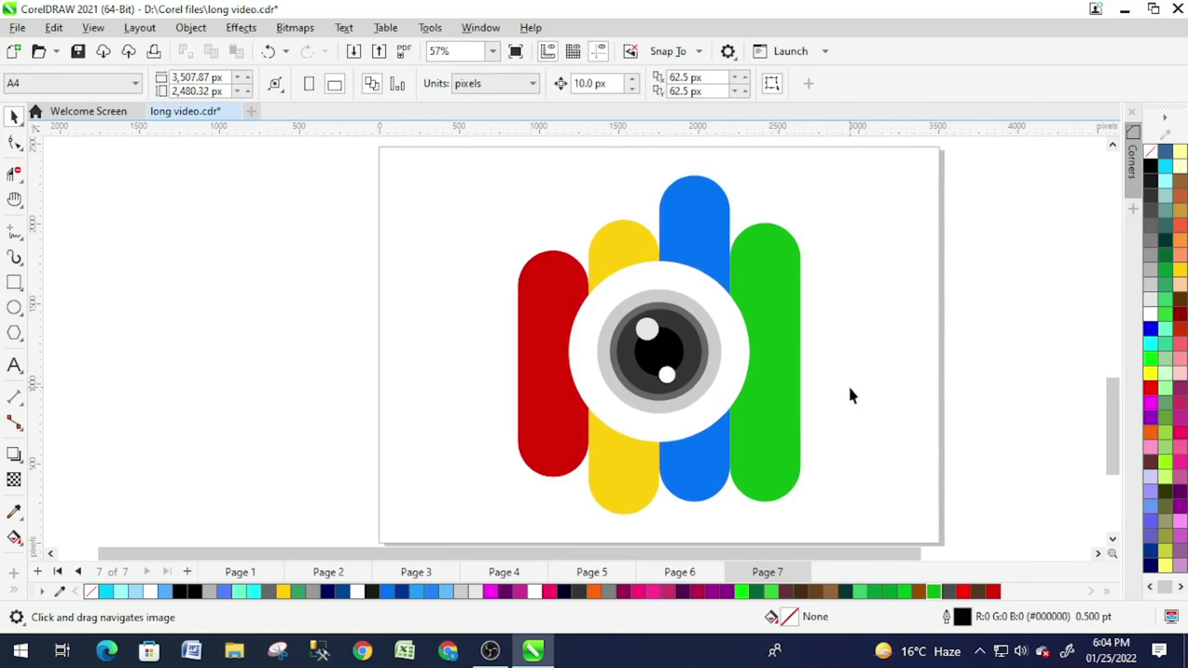
pyautogui.scroll(-1, 852, 397)
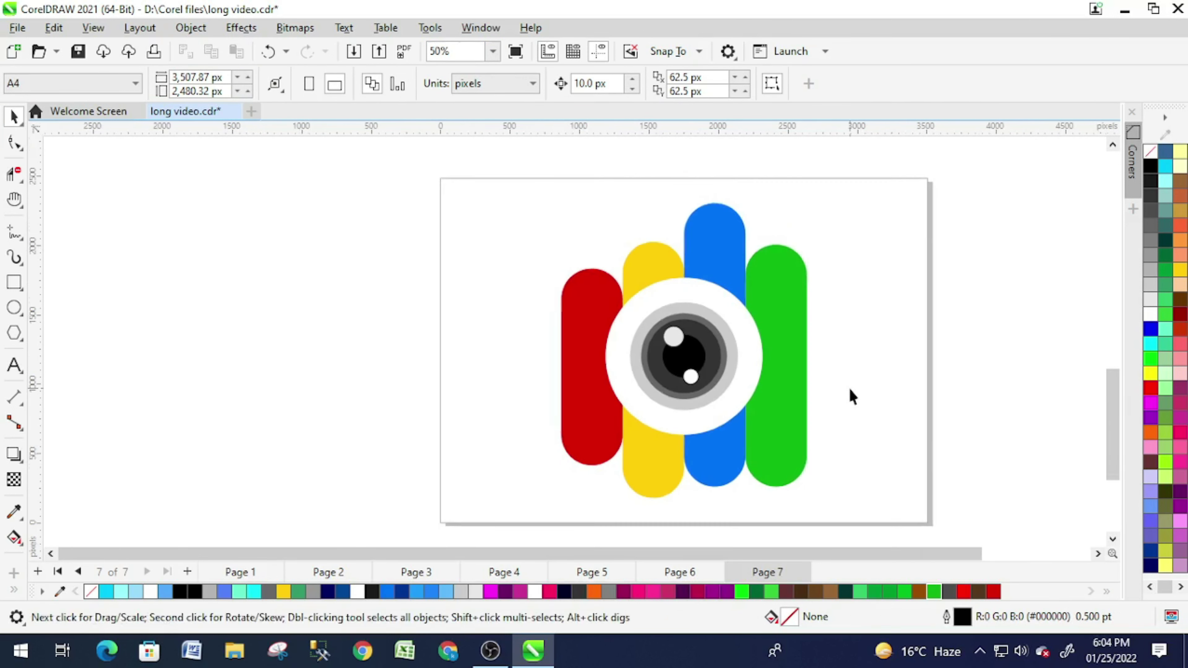
pyautogui.moveTo(848, 396); pyautogui.dragTo(862, 369)
pyautogui.moveTo(848, 326); pyautogui.dragTo(841, 356)
pyautogui.moveTo(920, 387); pyautogui.dragTo(896, 391)
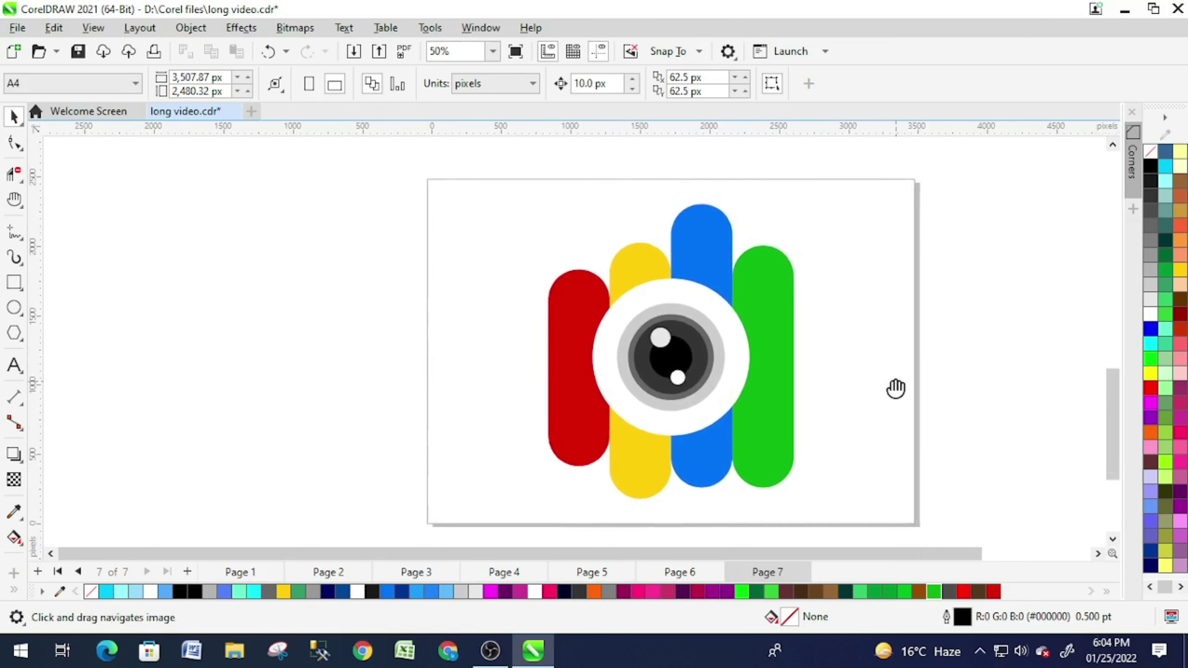